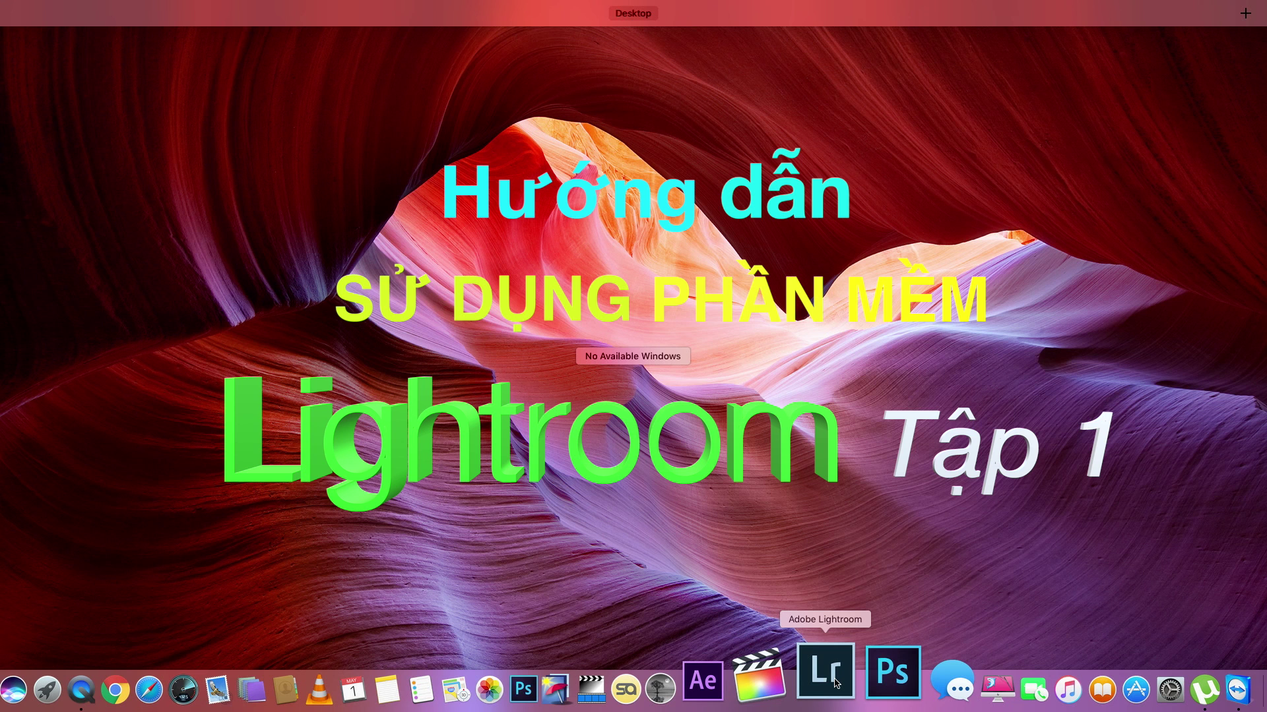
- Launch Lightroom and bring up File > Import Photos and Video for the saigon 24/04/2017 folder
click(835, 684)
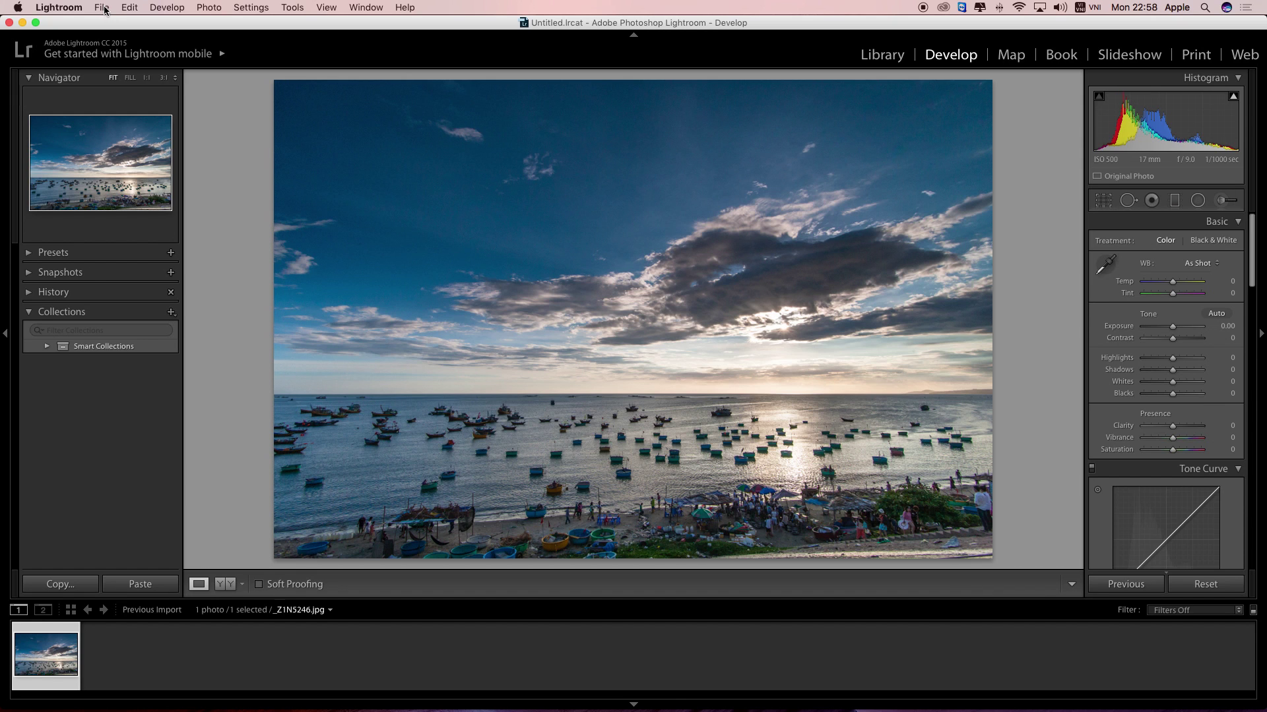
click(105, 8)
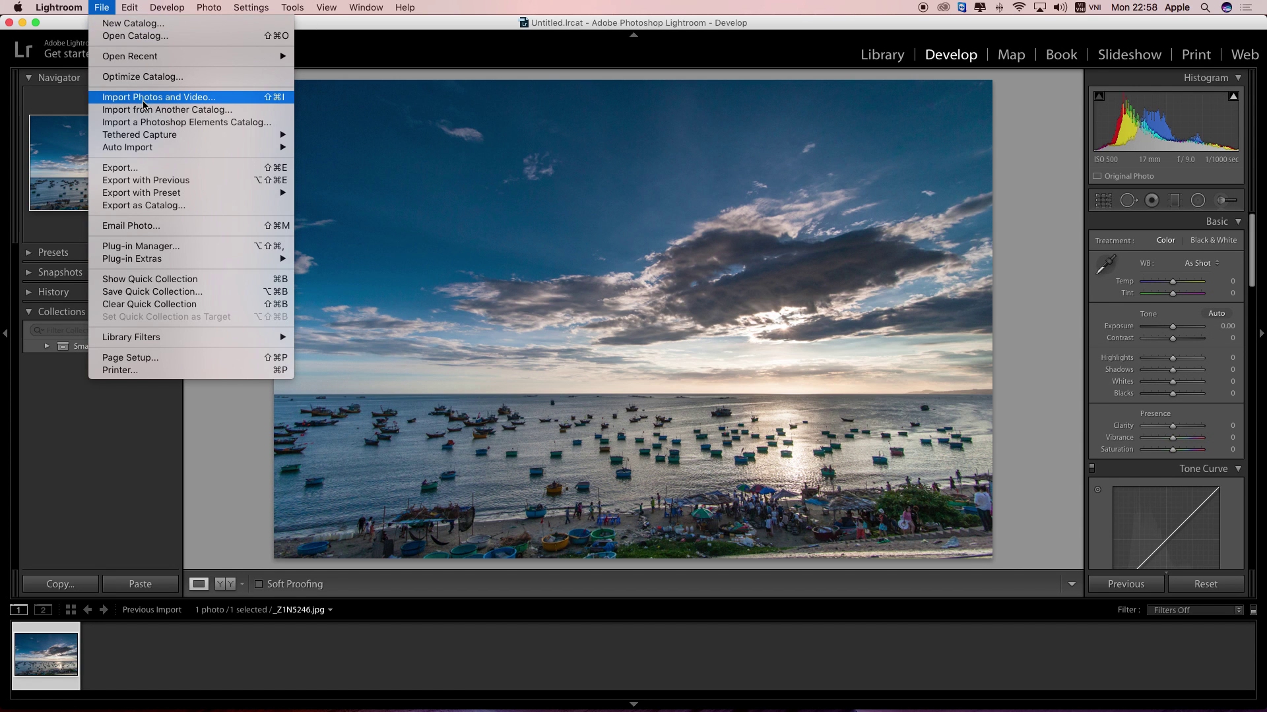
click(144, 99)
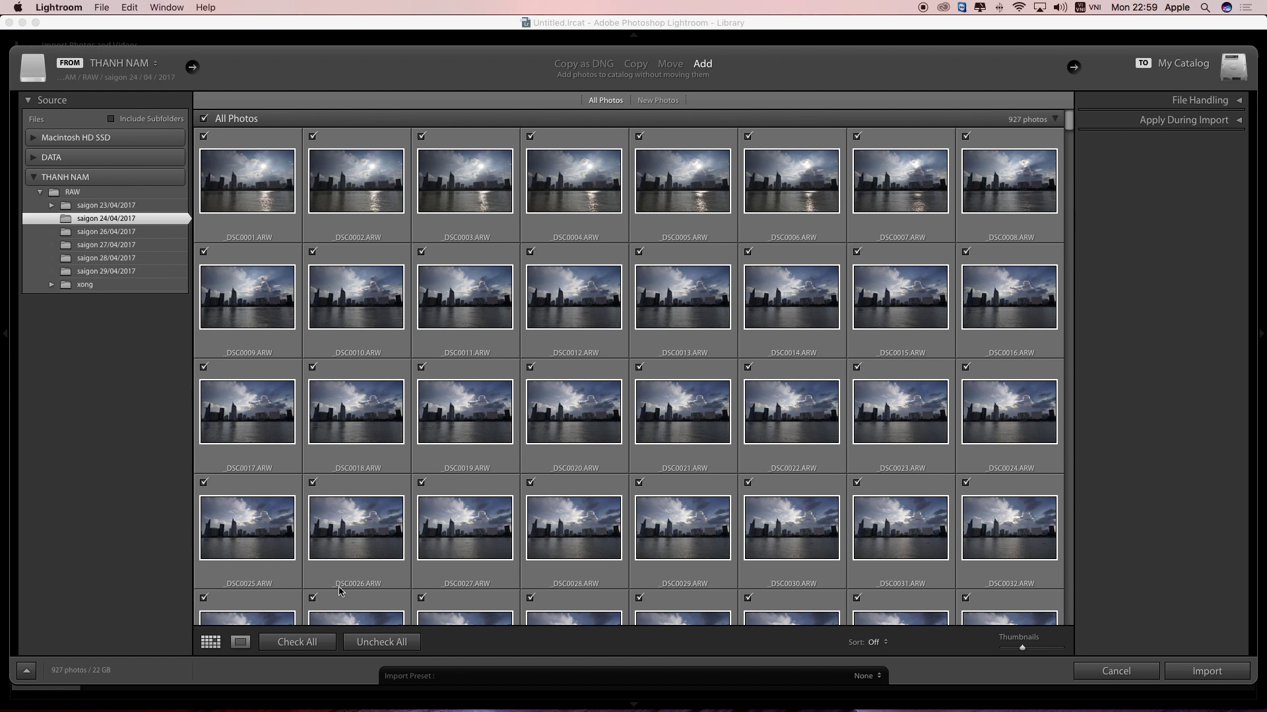
- Deselect all photos, leave only DSC0002.ARW ticked, and import that single file
click(377, 649)
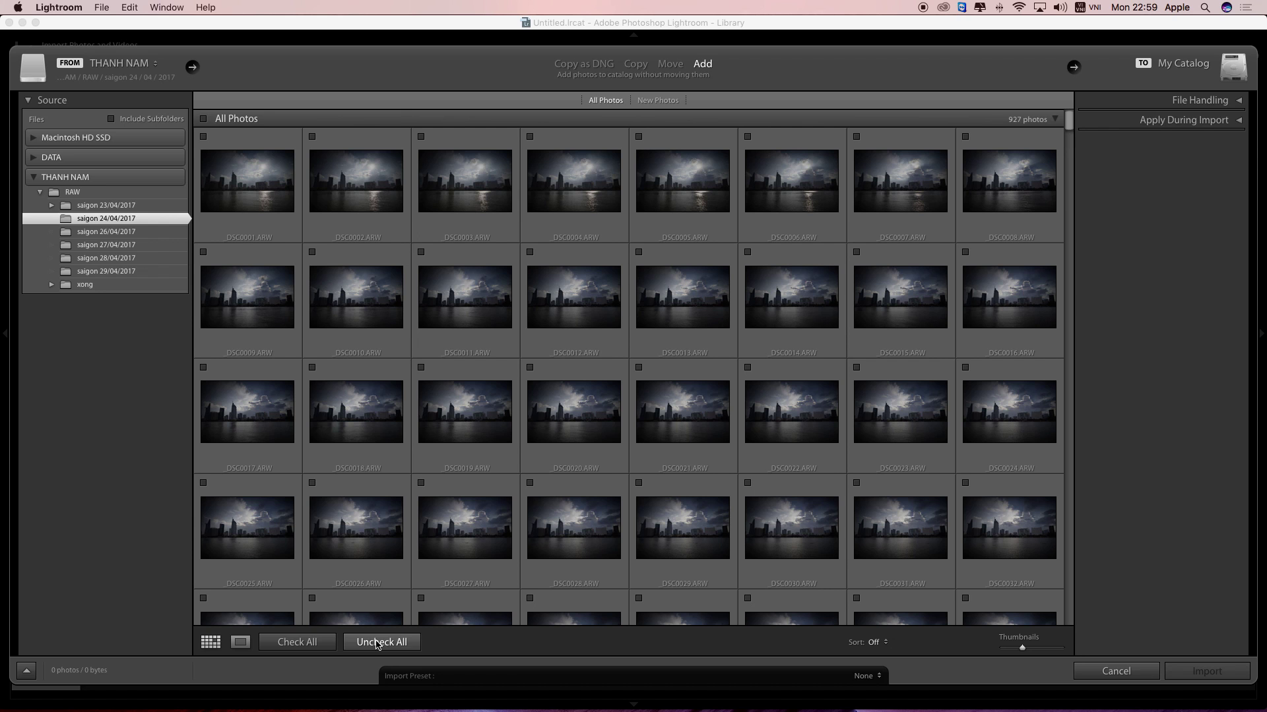
click(313, 138)
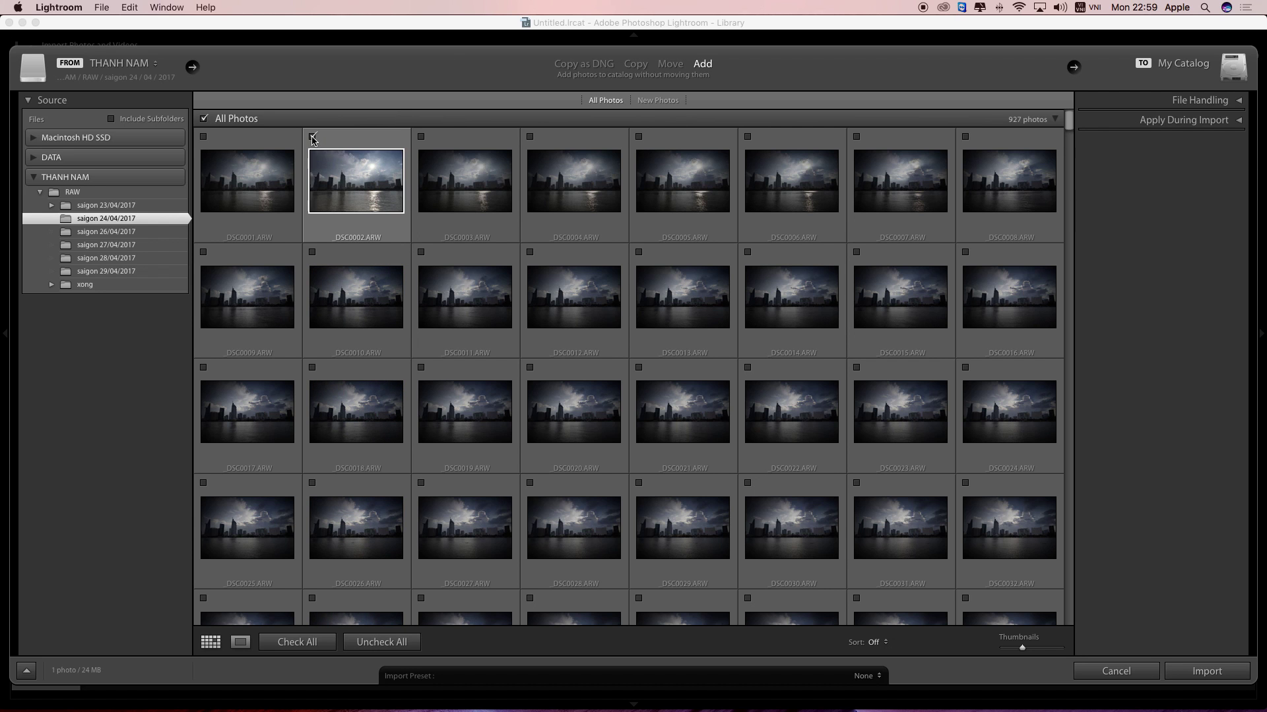
click(422, 136)
click(530, 137)
scroll(469, 449, down, 3)
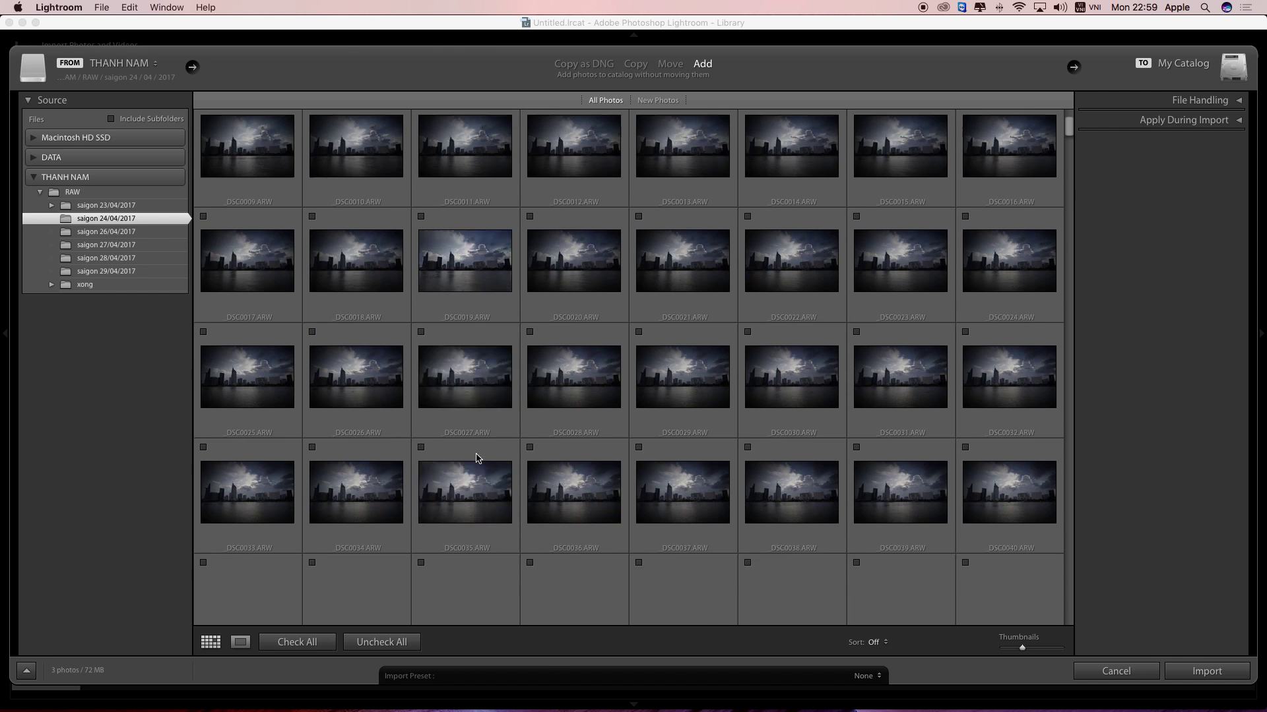
scroll(470, 479, down, 2)
scroll(467, 481, up, 5)
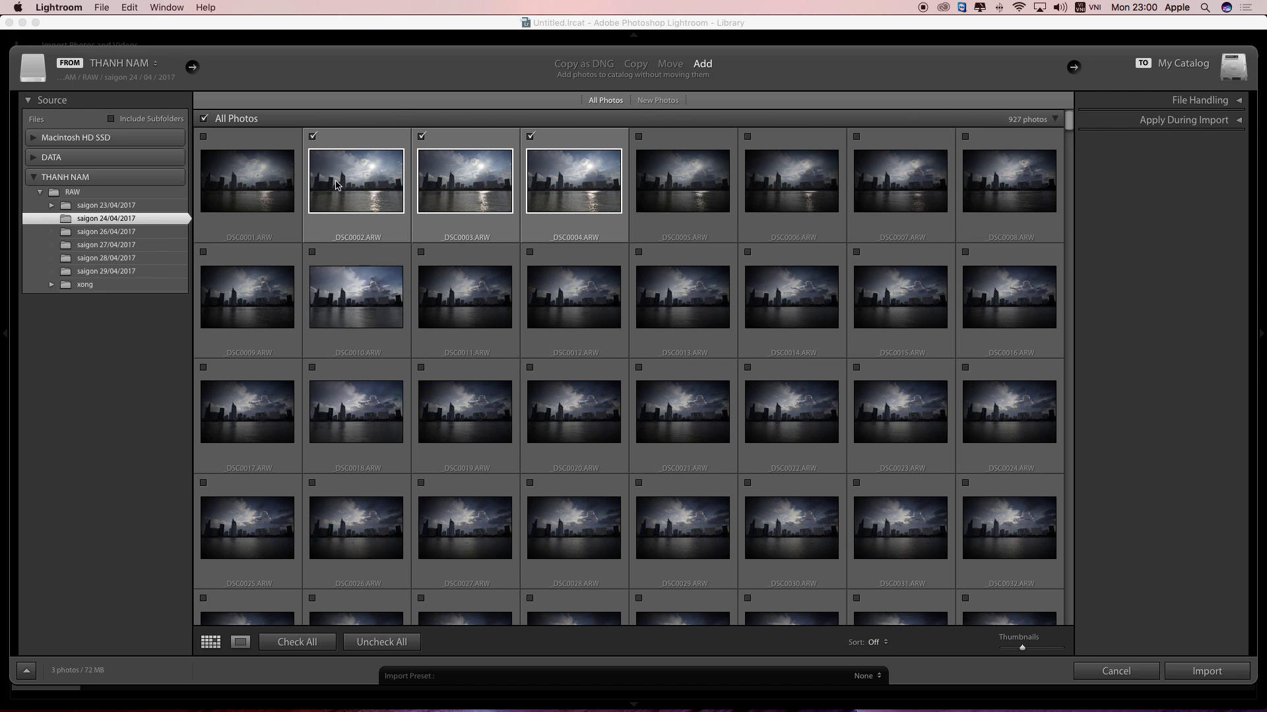
click(421, 137)
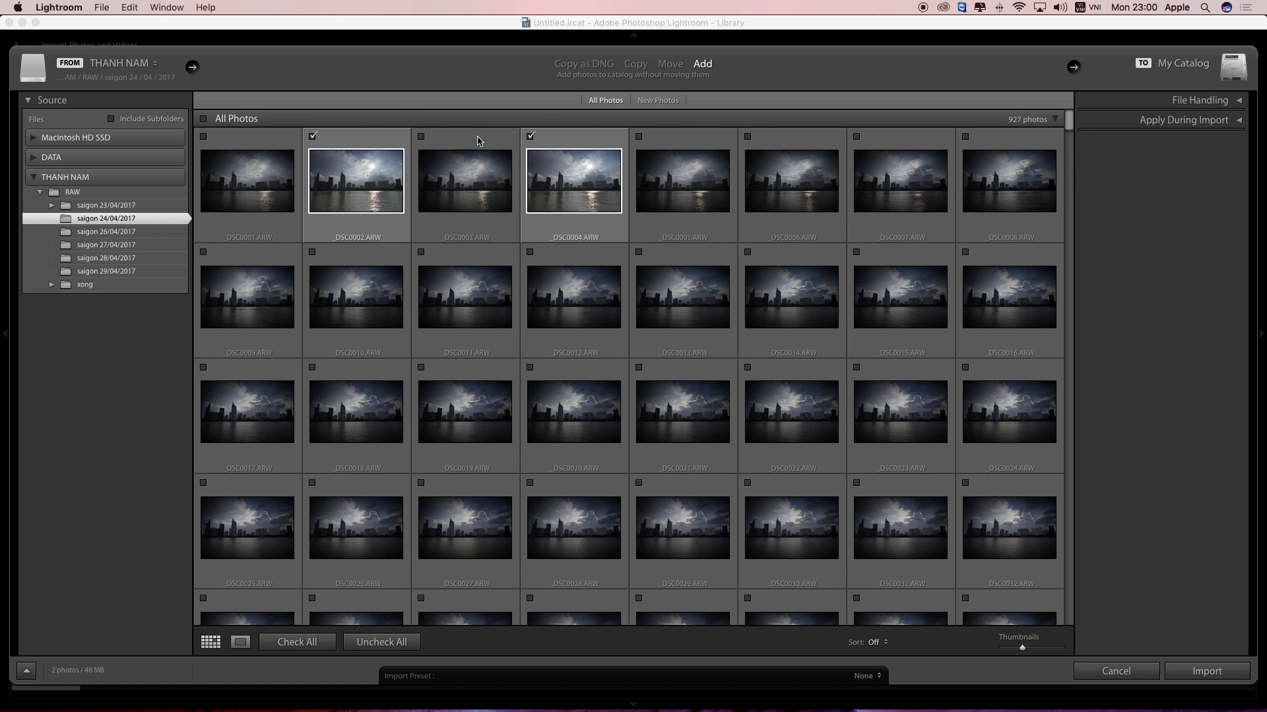
click(530, 136)
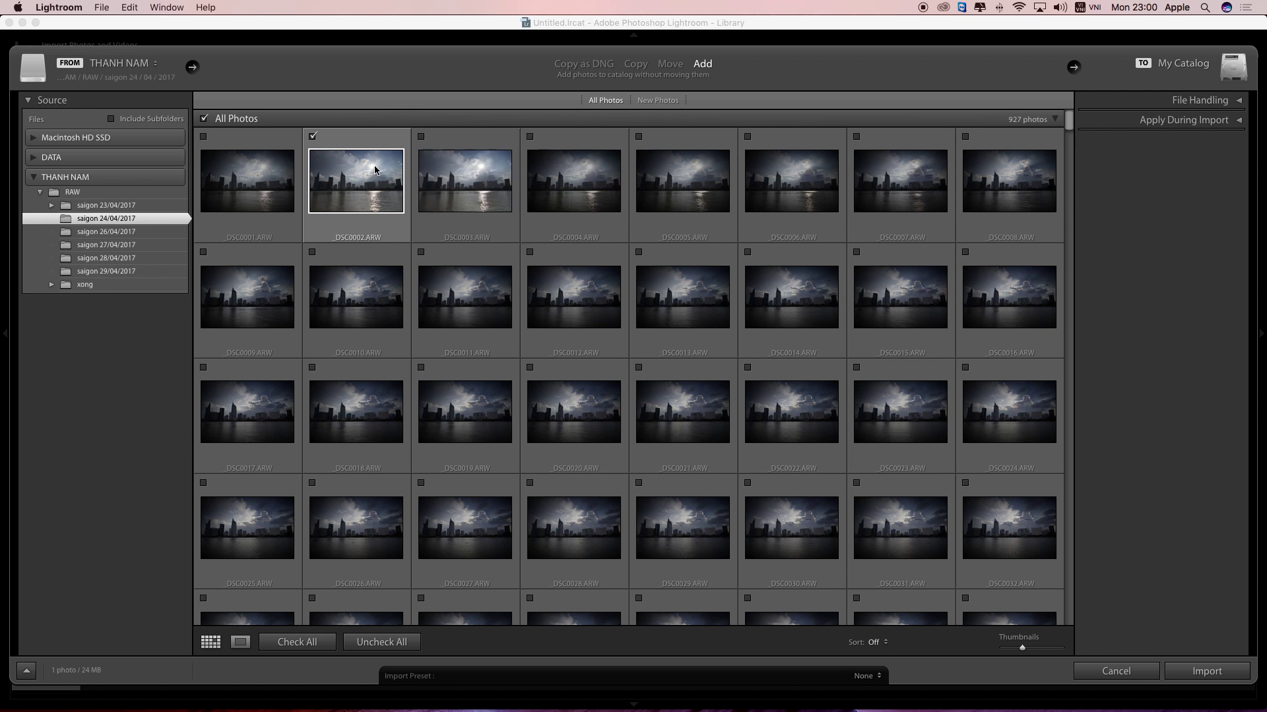
click(1207, 671)
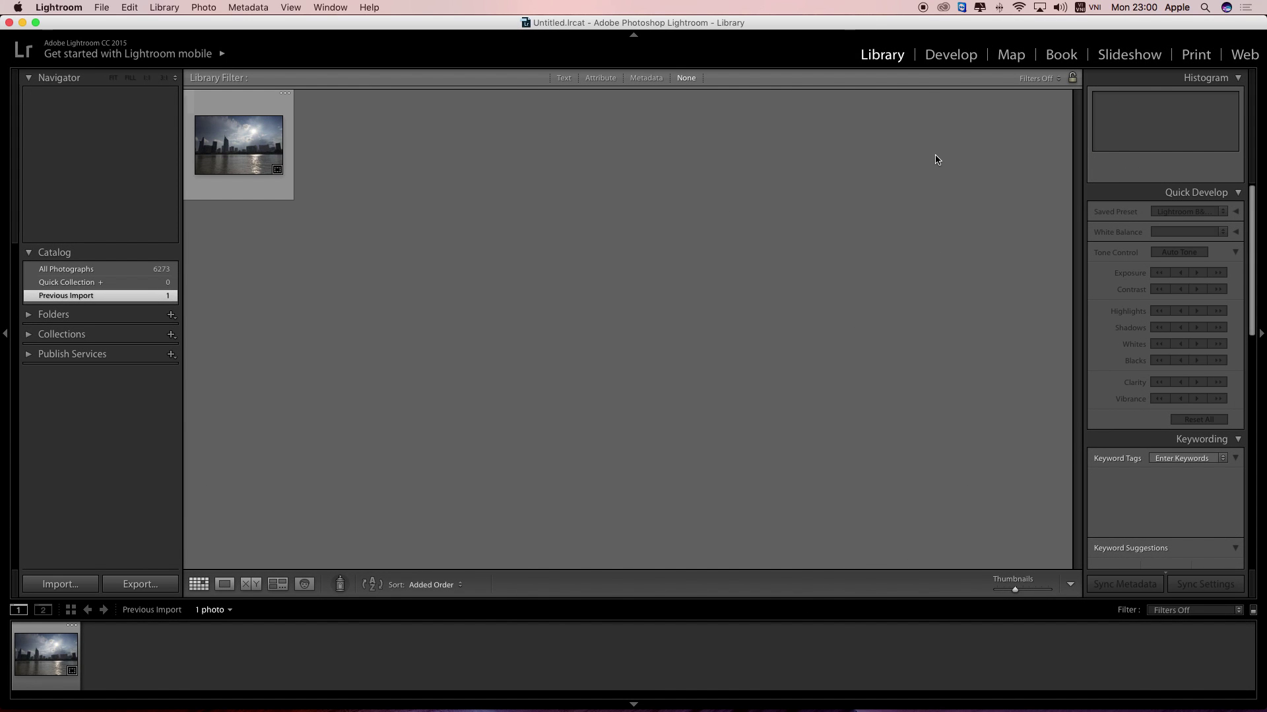
- Load DSC0002 in the Develop module and set white balance to Temp 5,638, Tint +8
click(956, 54)
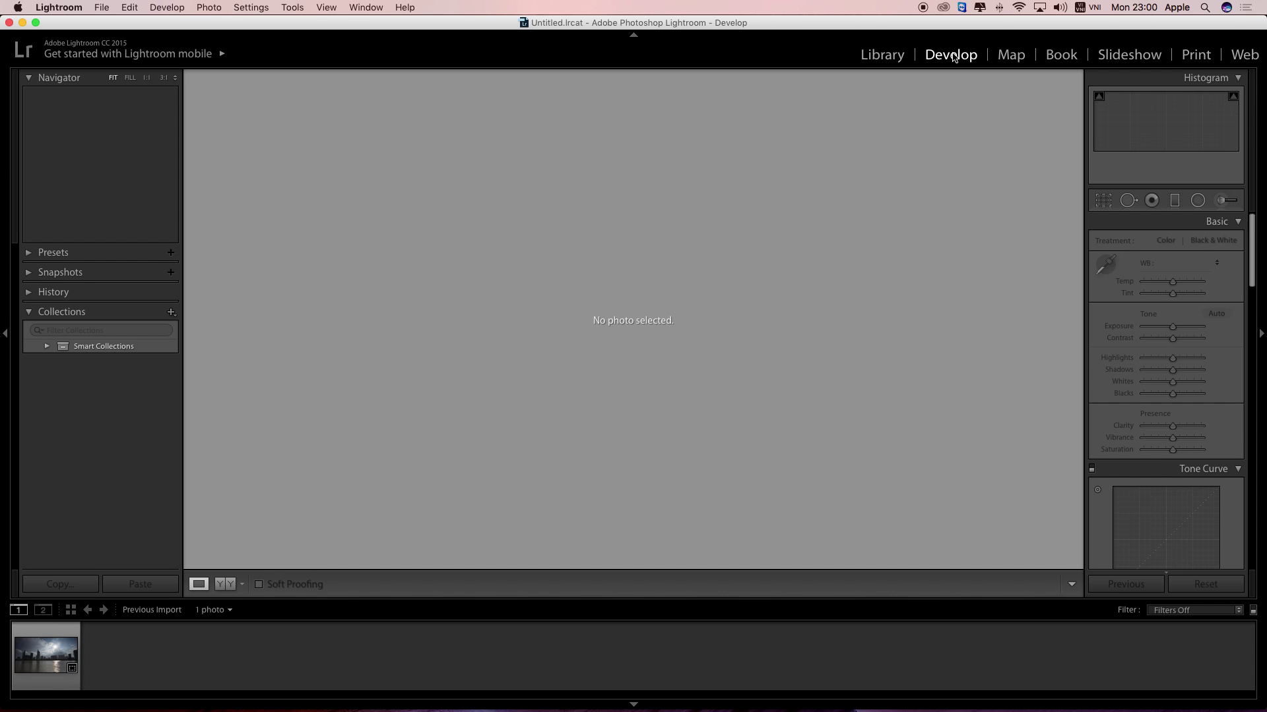
click(38, 651)
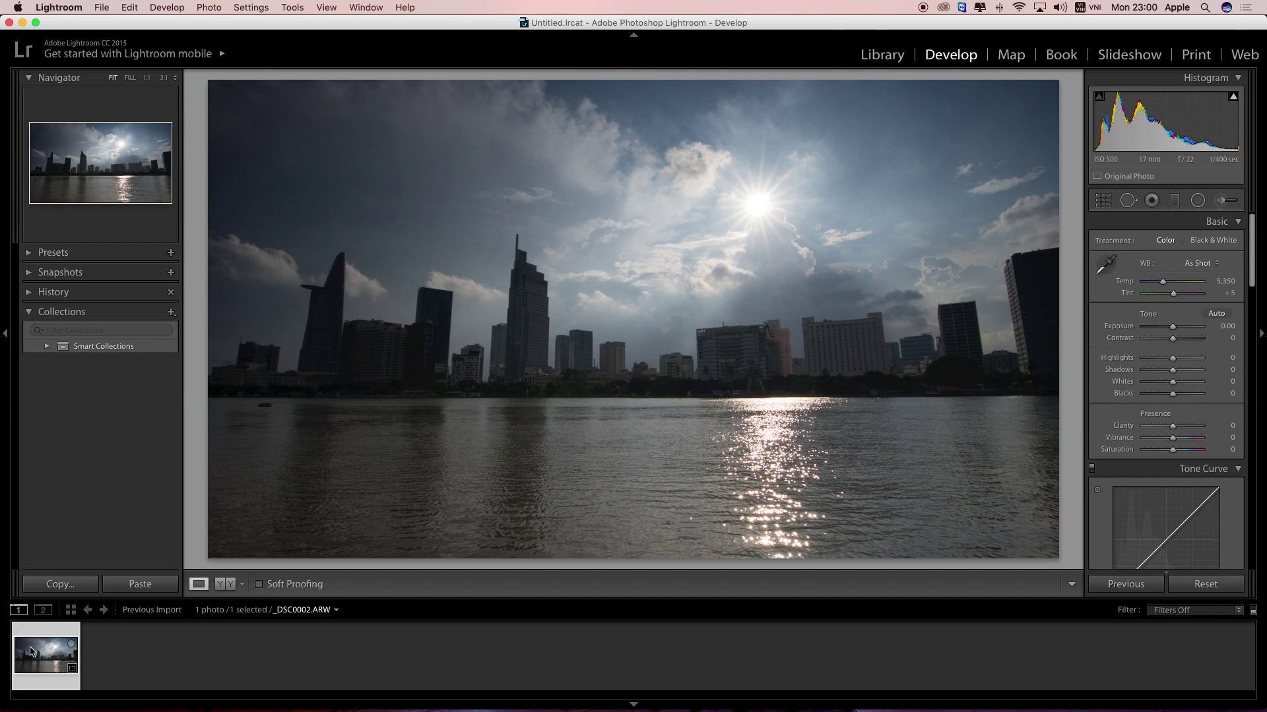
drag(1165, 283, 1165, 284)
drag(1165, 285, 1163, 285)
mouse_move(1163, 284)
mouse_down()
mouse_move(1196, 288)
mouse_move(1151, 288)
mouse_move(1173, 302)
mouse_move(1145, 304)
mouse_move(1202, 303)
mouse_move(1173, 307)
mouse_move(1164, 285)
mouse_up()
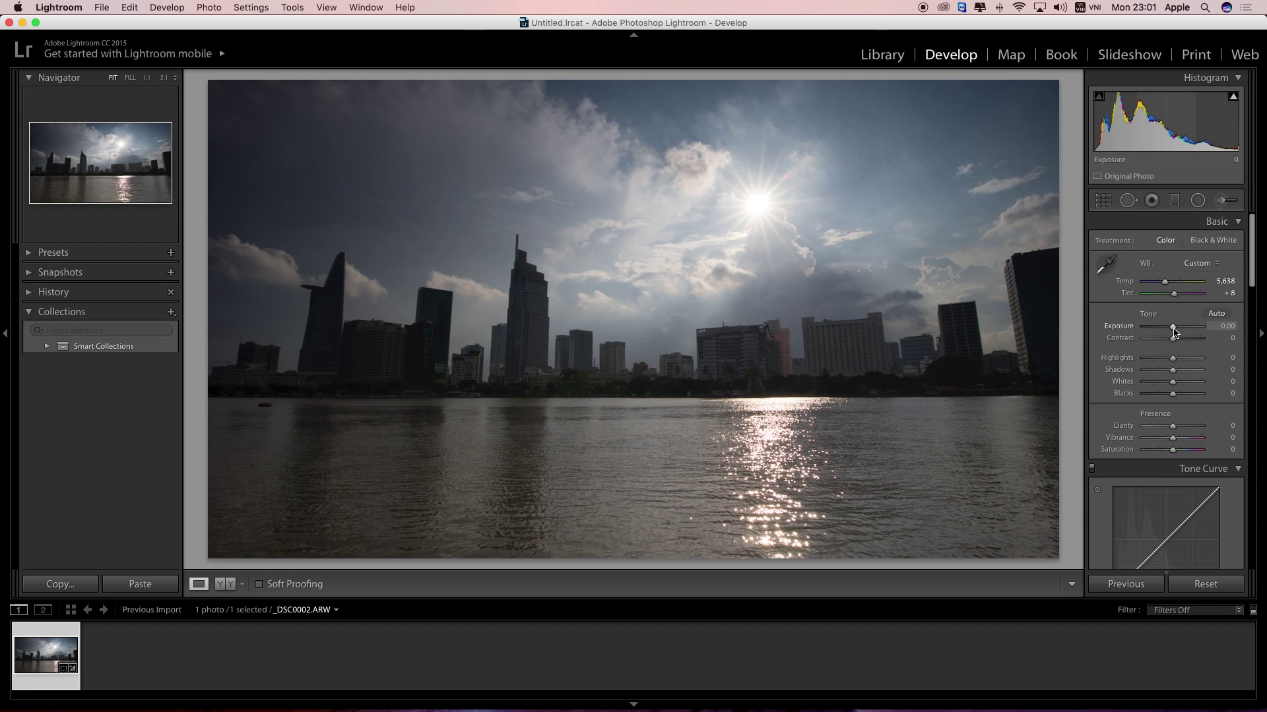
- Try an exposure increase, keep Exposure at 0.00, and settle Contrast at +10
drag(1174, 328, 1179, 331)
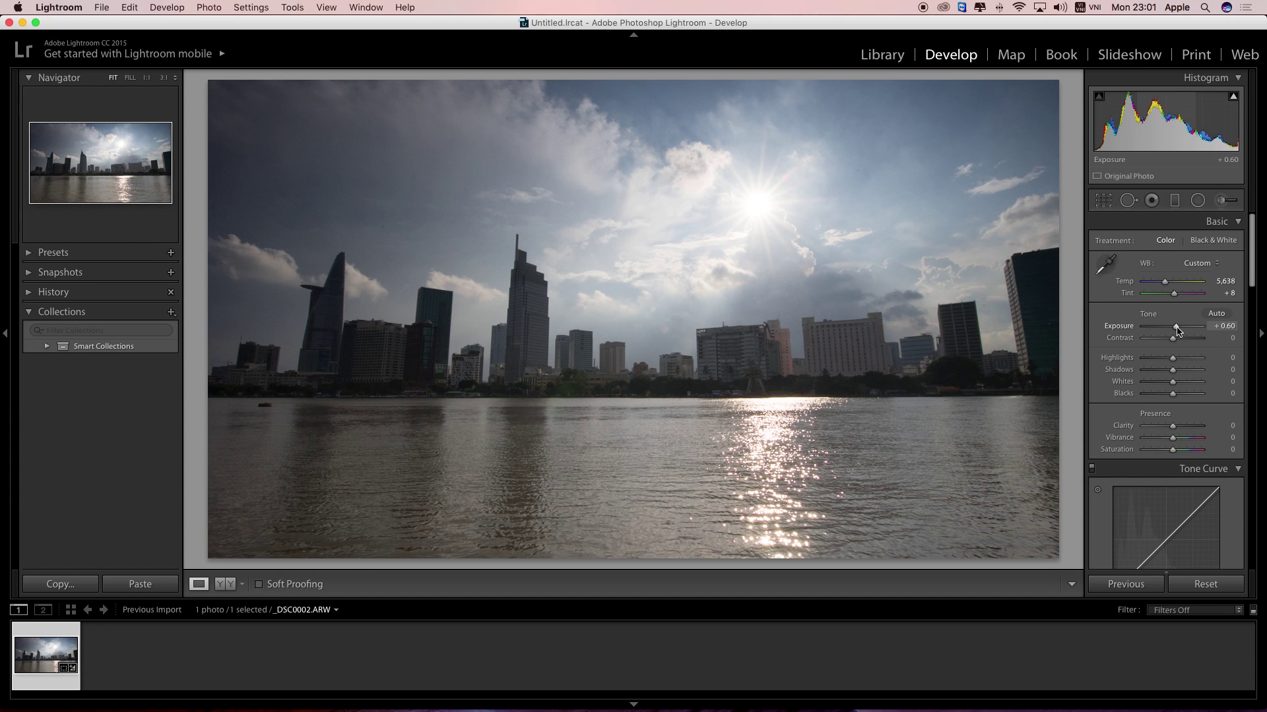
drag(1174, 338, 1193, 341)
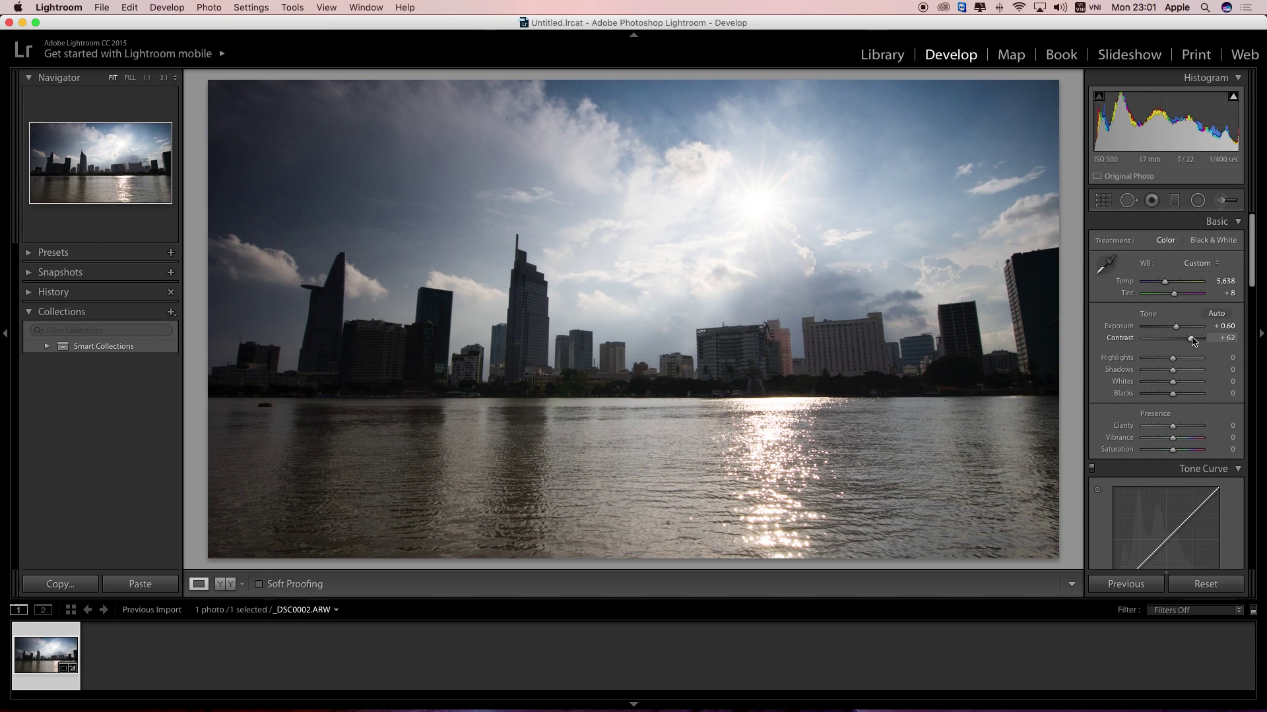
mouse_move(1193, 341)
mouse_down()
mouse_move(1152, 345)
mouse_move(1178, 346)
mouse_up()
drag(1182, 343, 1173, 329)
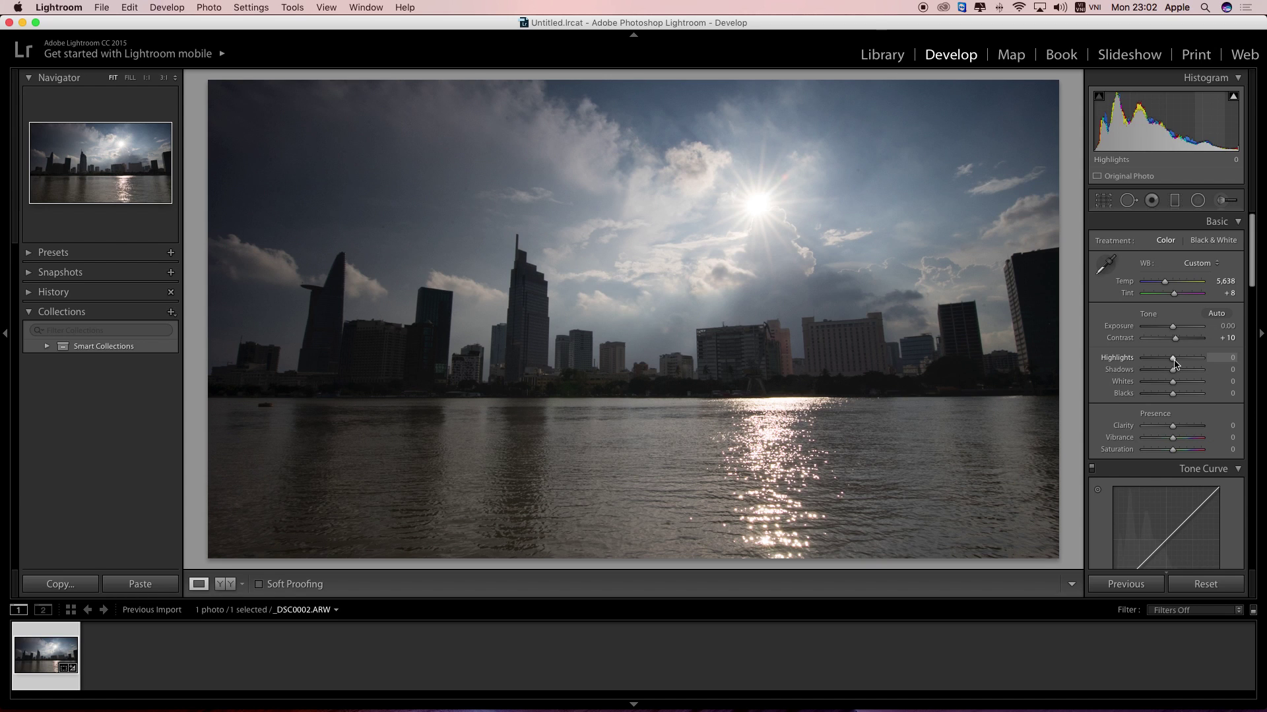
- Test the Highlights slider at both extremes, then settle Highlights at -85
mouse_move(1173, 358)
mouse_down()
mouse_move(1231, 365)
mouse_move(1206, 374)
mouse_up()
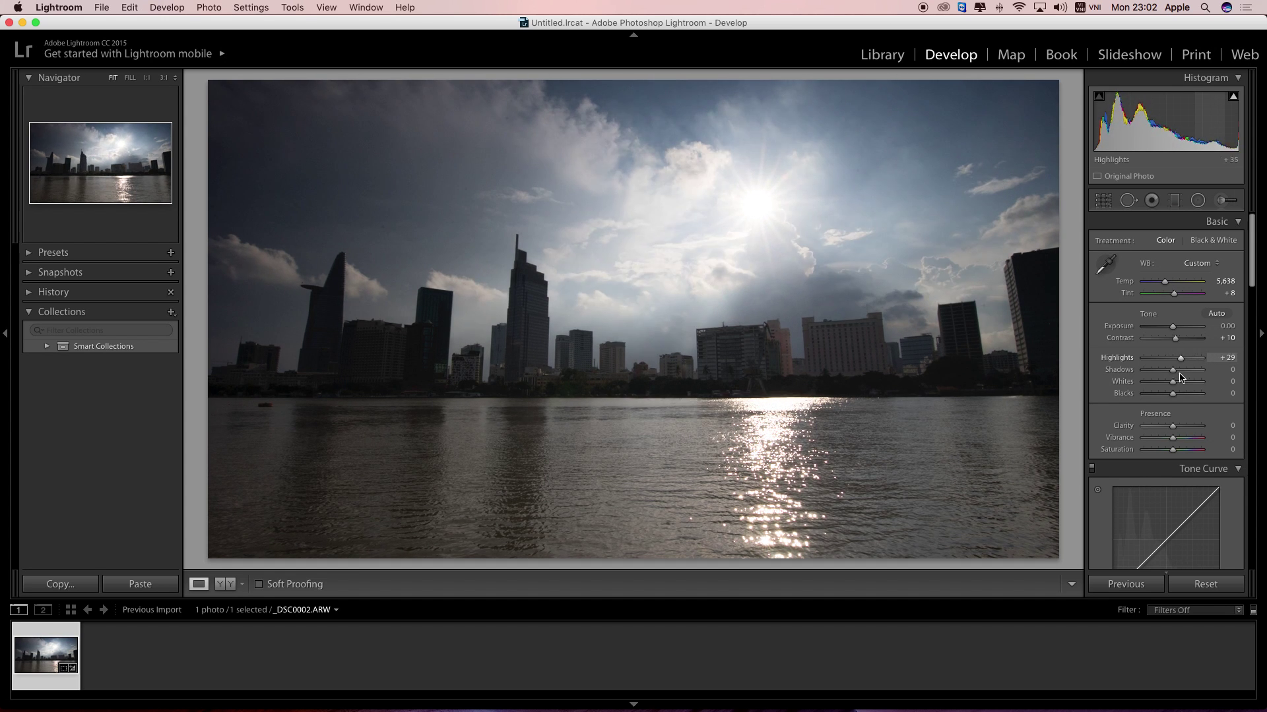
drag(1206, 375, 1191, 377)
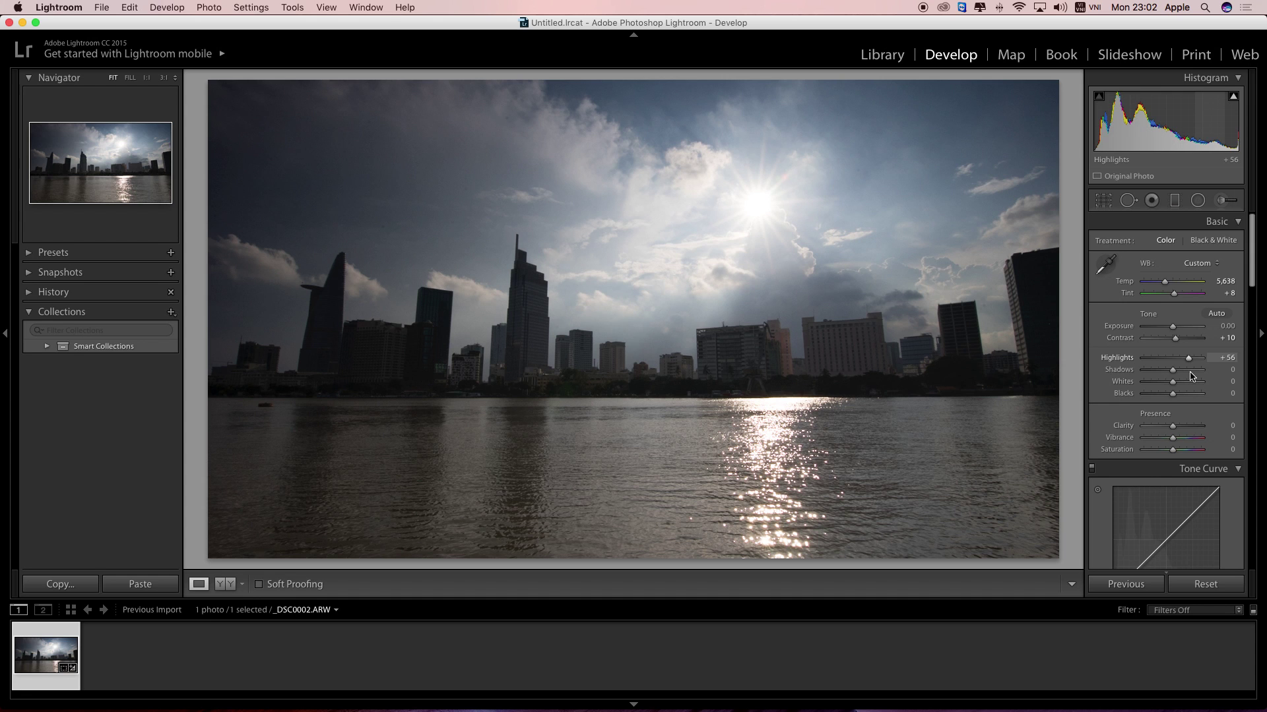
drag(1191, 377, 1132, 386)
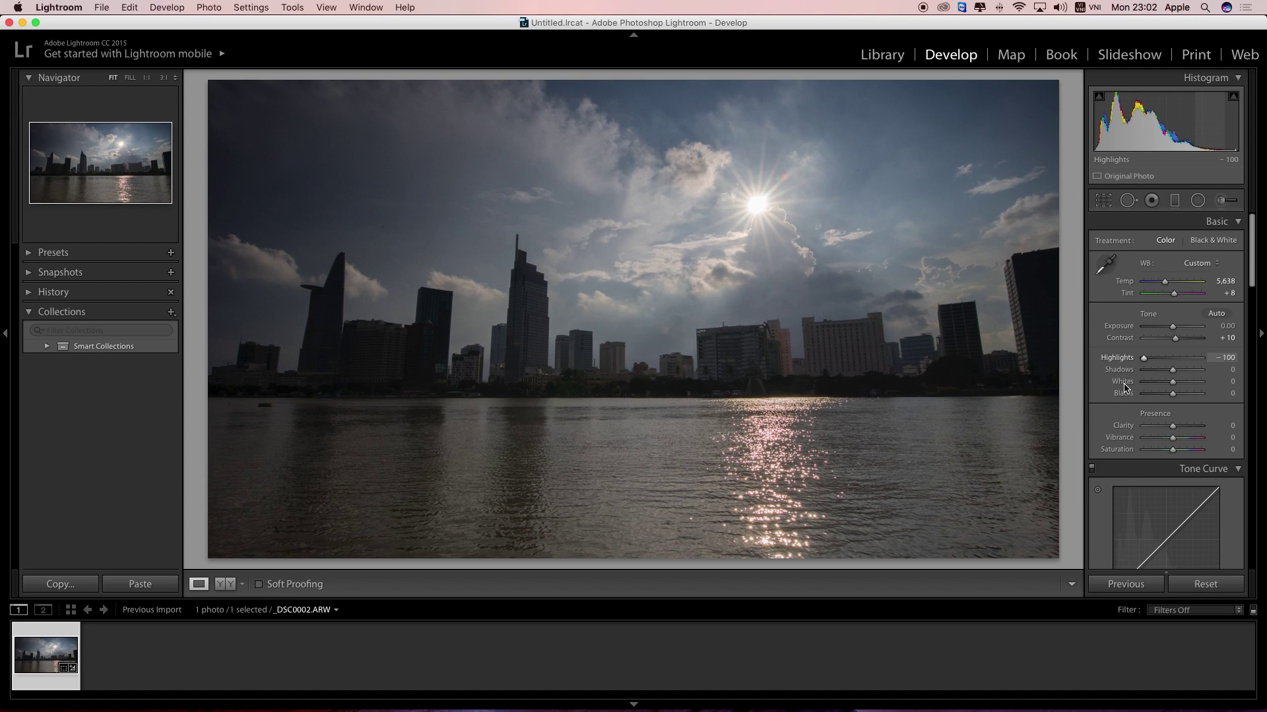
mouse_move(1143, 359)
mouse_down()
mouse_move(1164, 366)
mouse_move(1149, 381)
mouse_up()
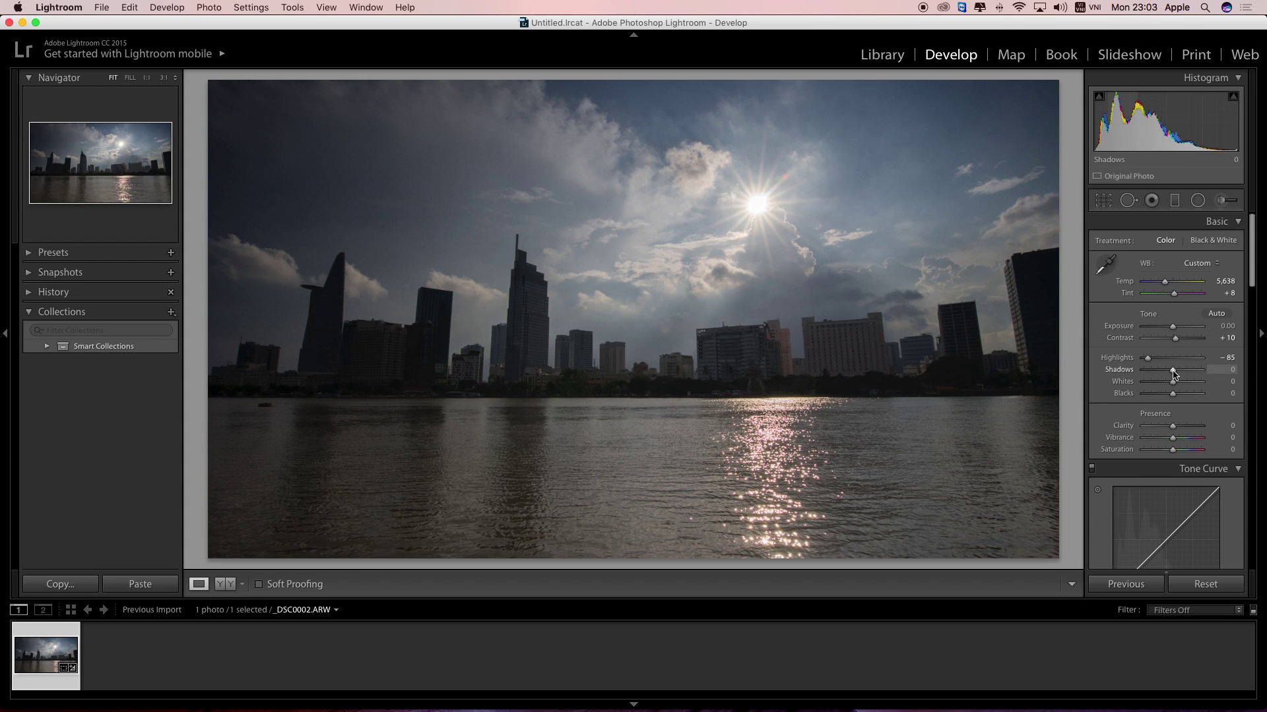
- Push Shadows to +100, reset it to zero, then lift it fully to +100 again
drag(1173, 374, 1180, 374)
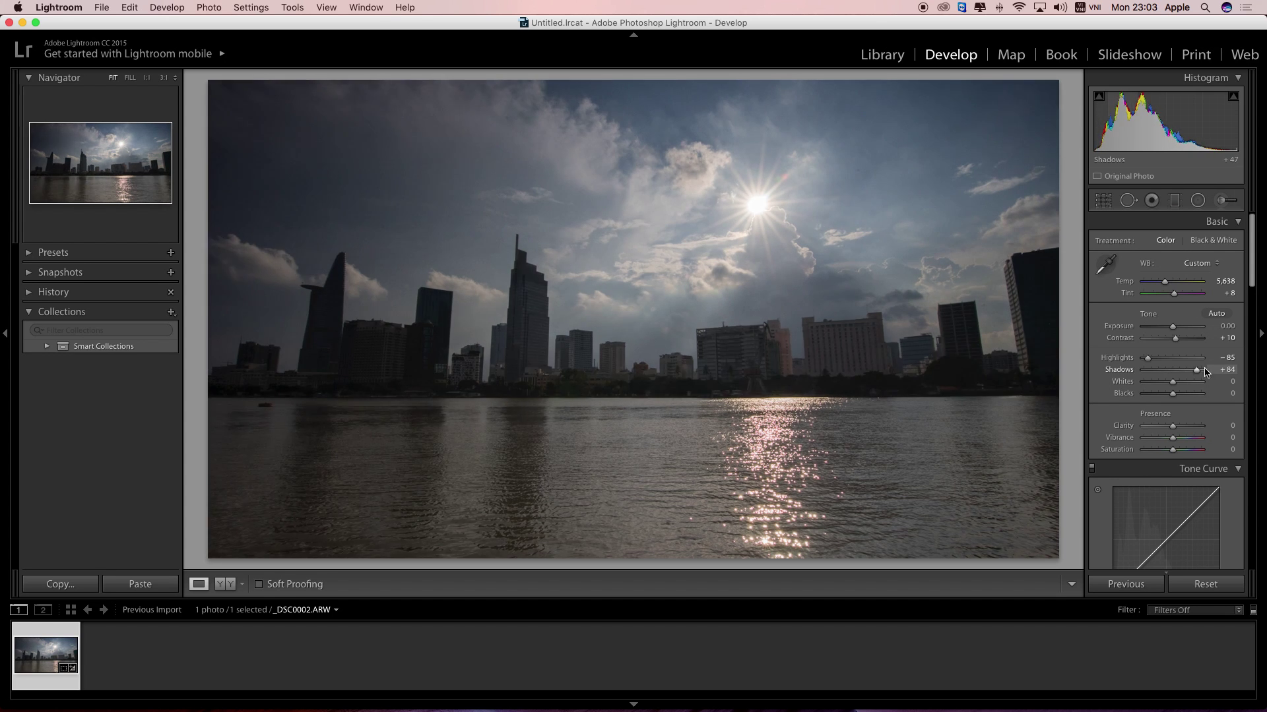
drag(1181, 374, 1202, 374)
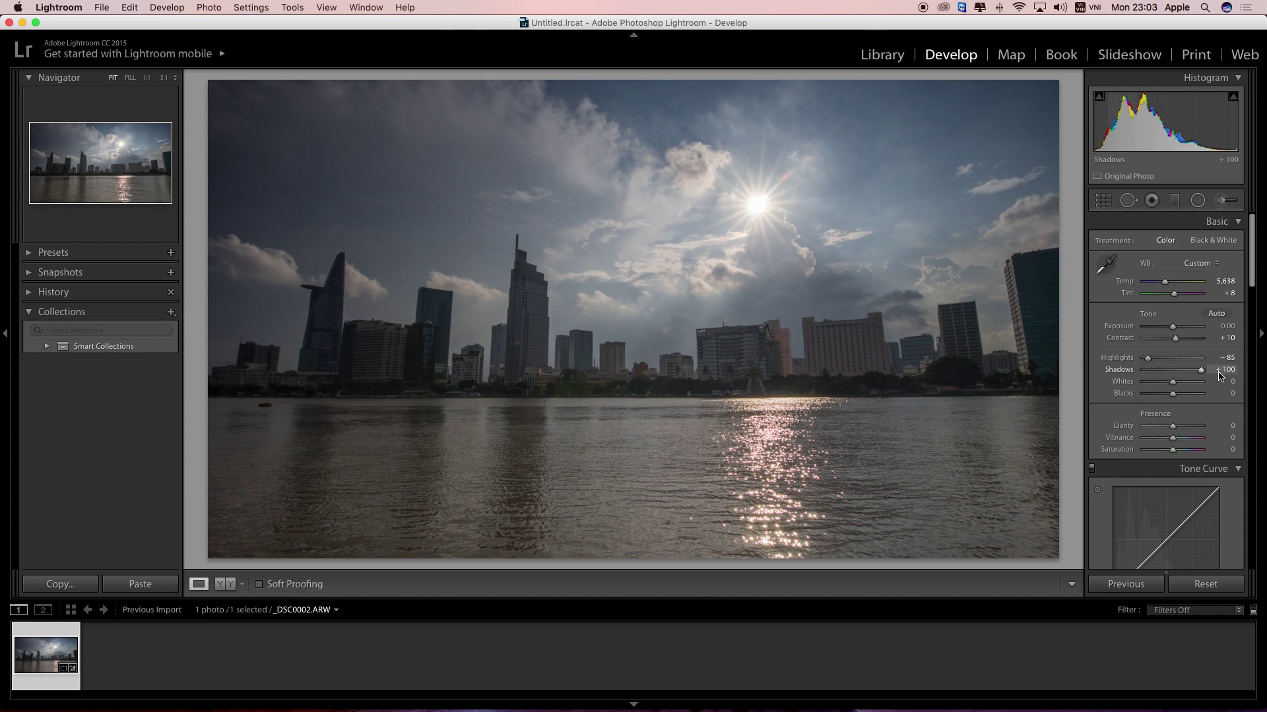
double_click(1226, 370)
mouse_move(1171, 376)
mouse_down()
mouse_move(1207, 376)
mouse_move(1143, 376)
mouse_move(1231, 379)
mouse_up()
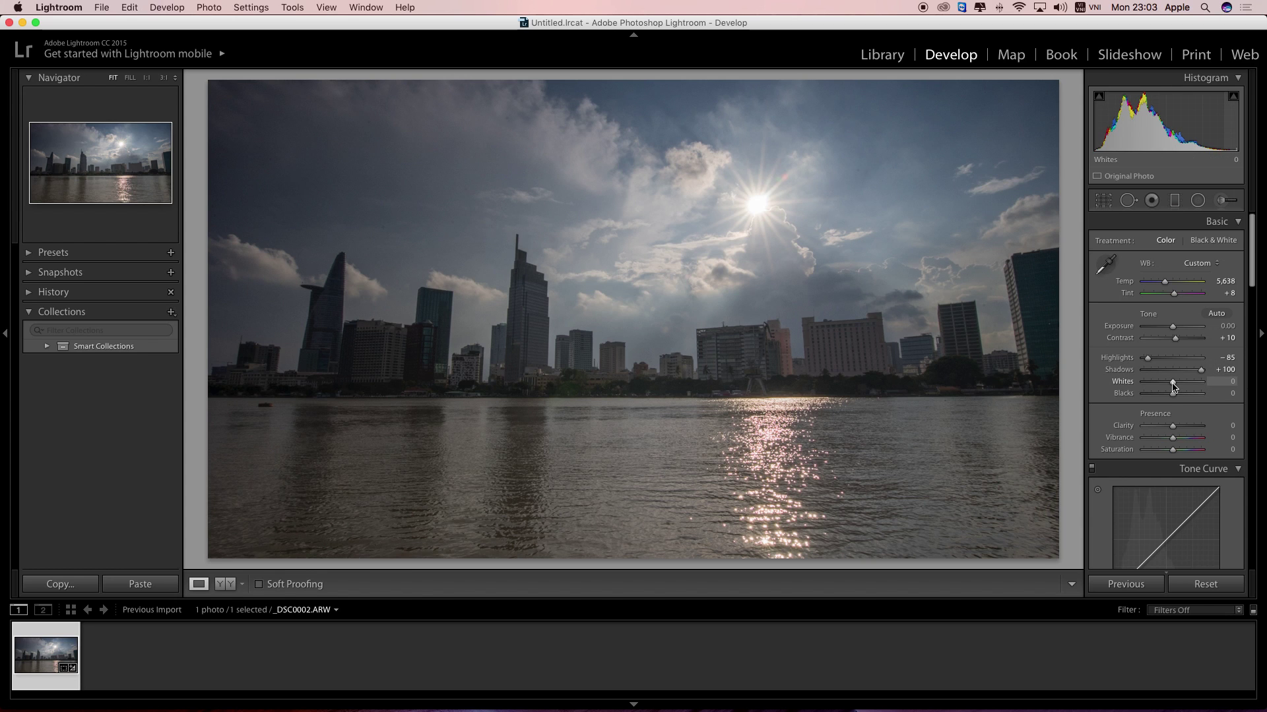
- Raise Whites to +17 while previewing where the whites clip
mouse_move(1172, 384)
mouse_down()
mouse_move(1198, 387)
mouse_move(1175, 395)
mouse_up()
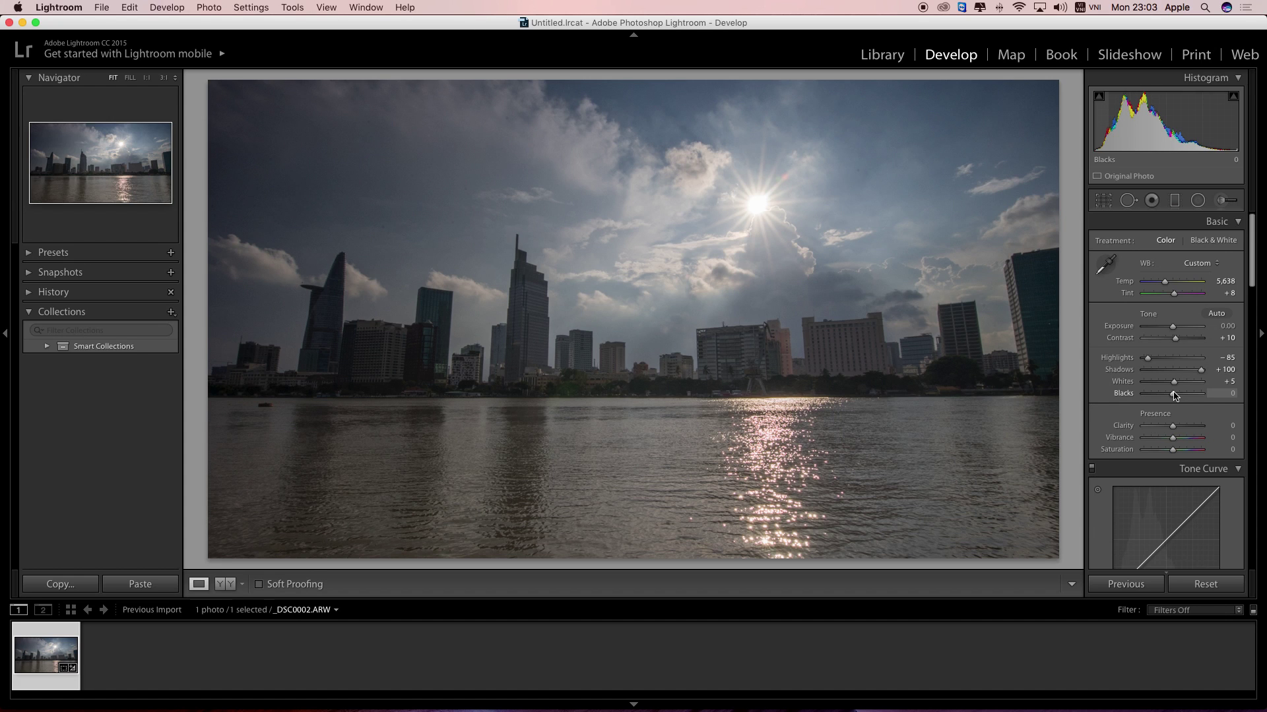
drag(1173, 382, 1181, 386)
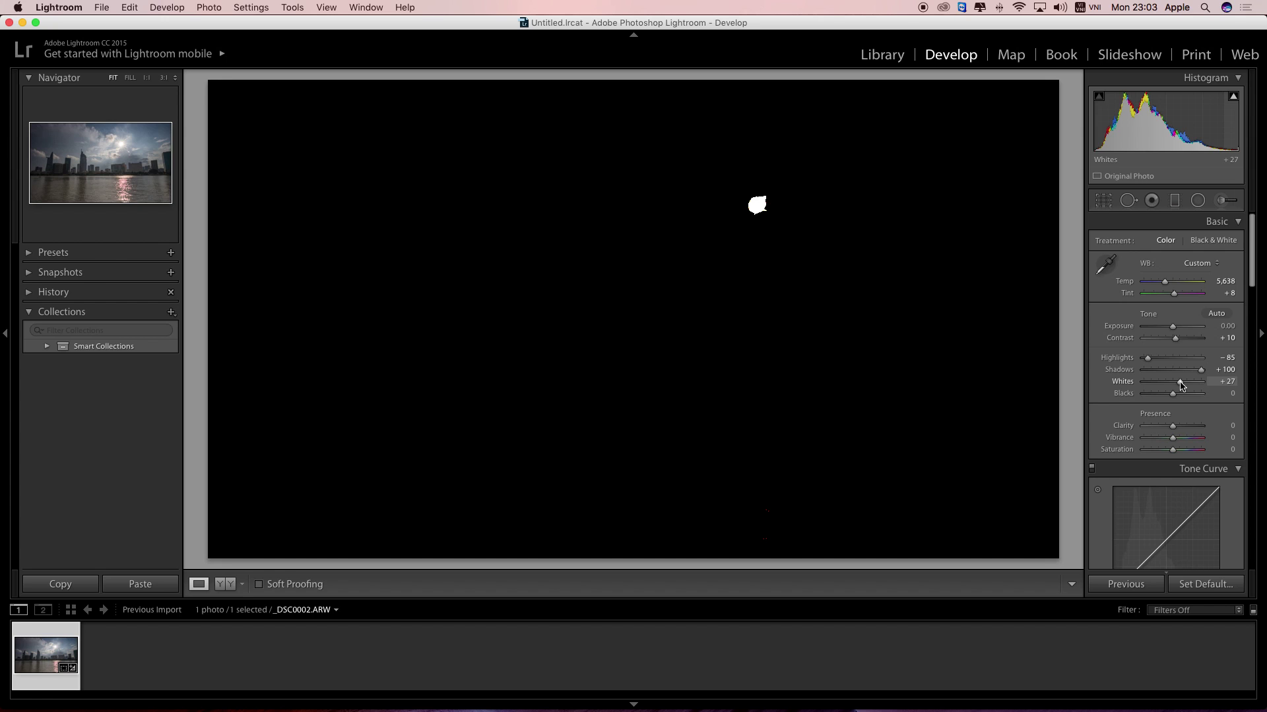
drag(1181, 387, 1179, 388)
drag(1179, 386, 1180, 386)
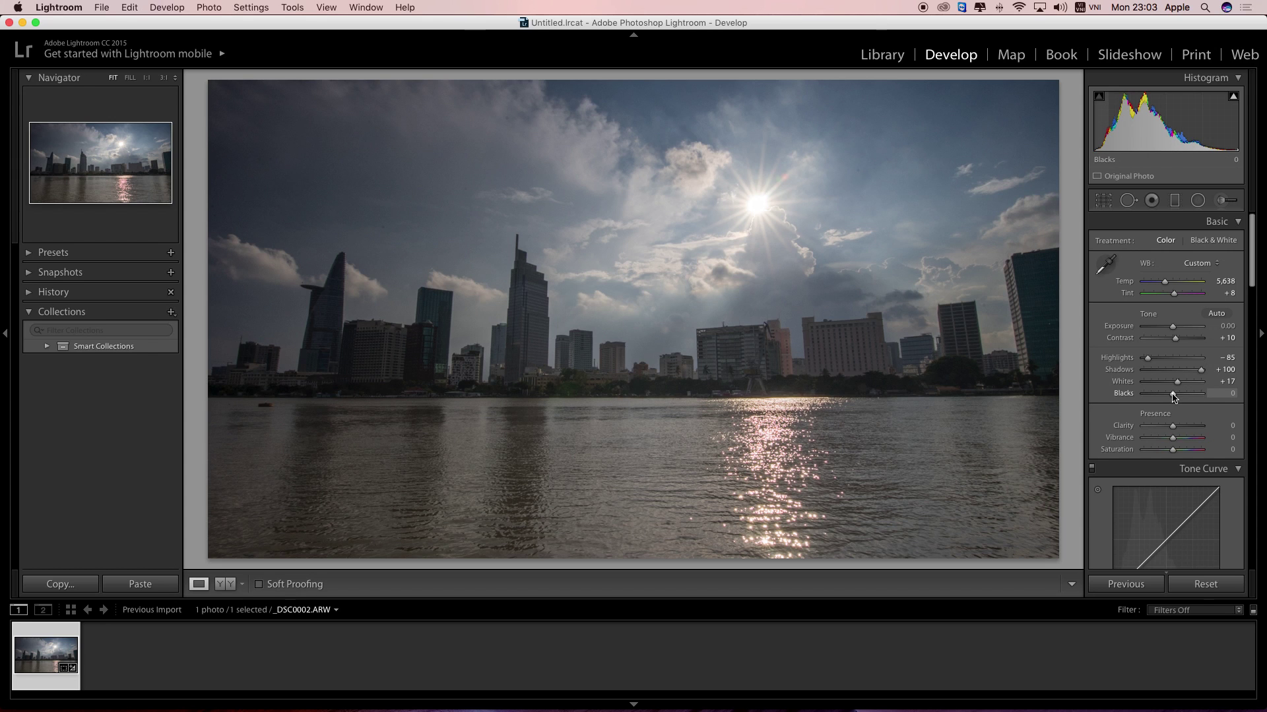
- Alt-drag Blacks to preview black clipping, then return Blacks to 0
key(alt)
alt+click(1172, 394)
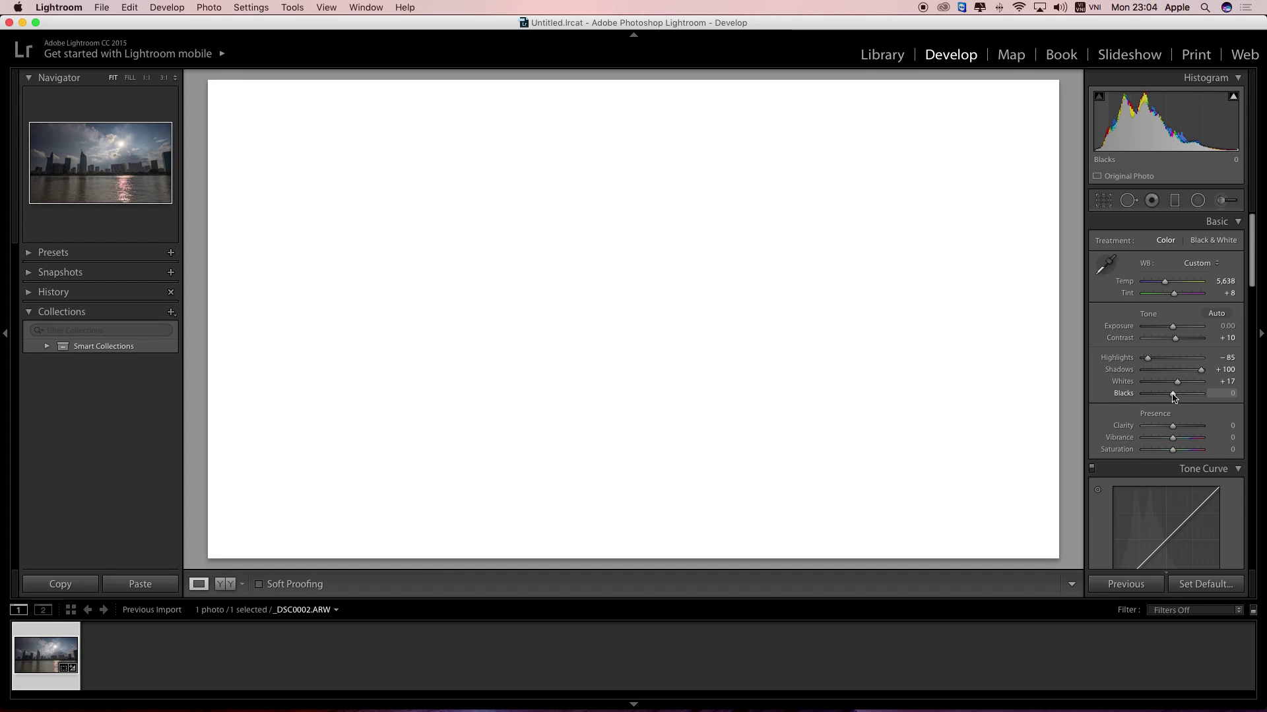
drag(1172, 394, 1167, 394)
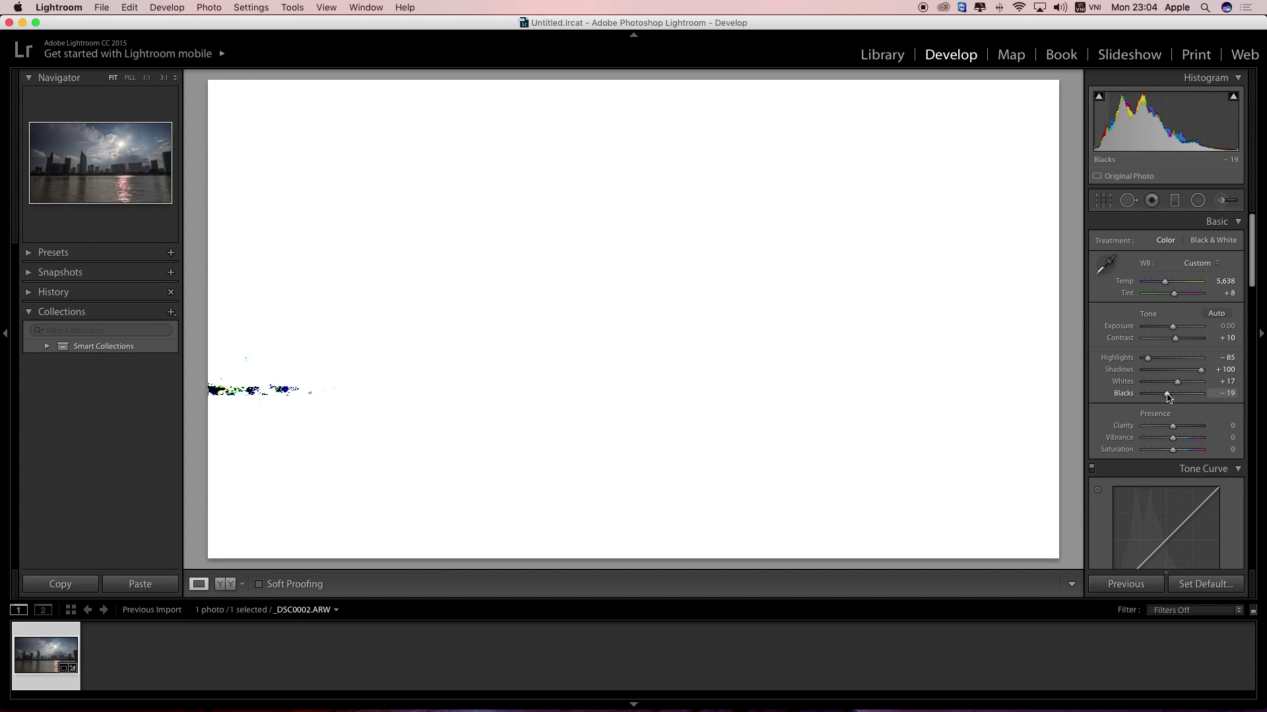
drag(1167, 395, 1169, 395)
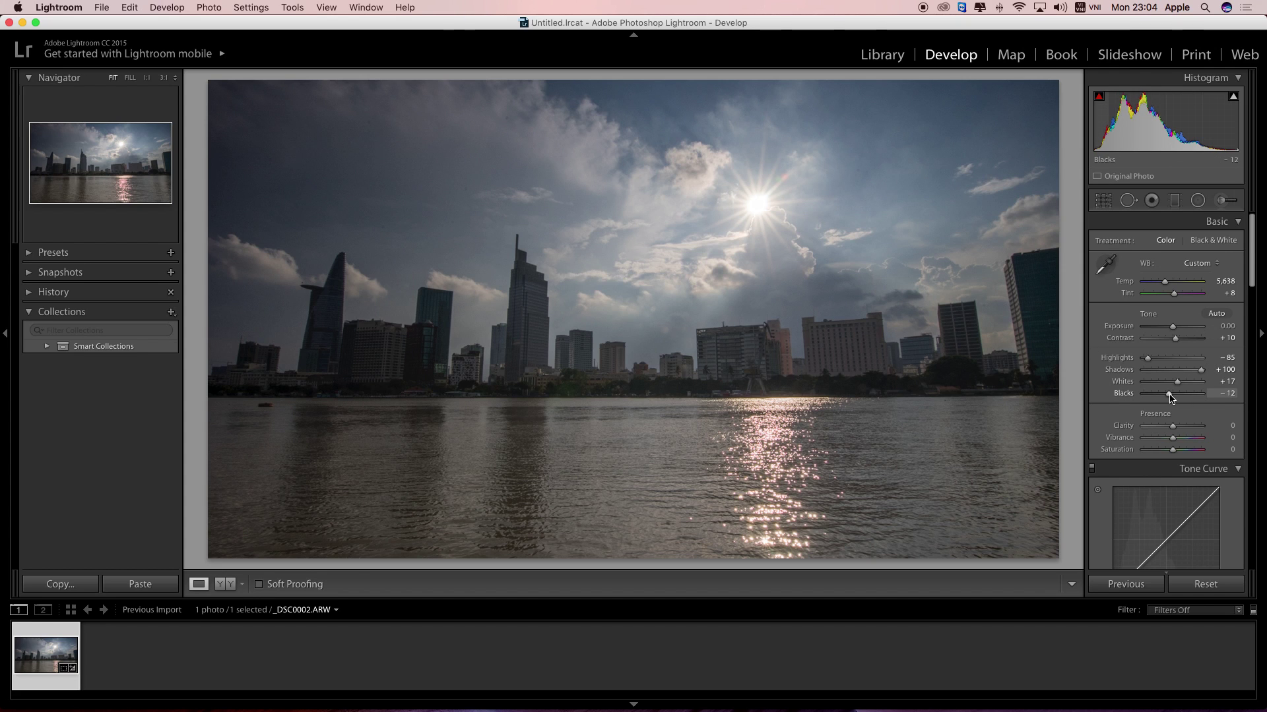
drag(1170, 395, 1174, 399)
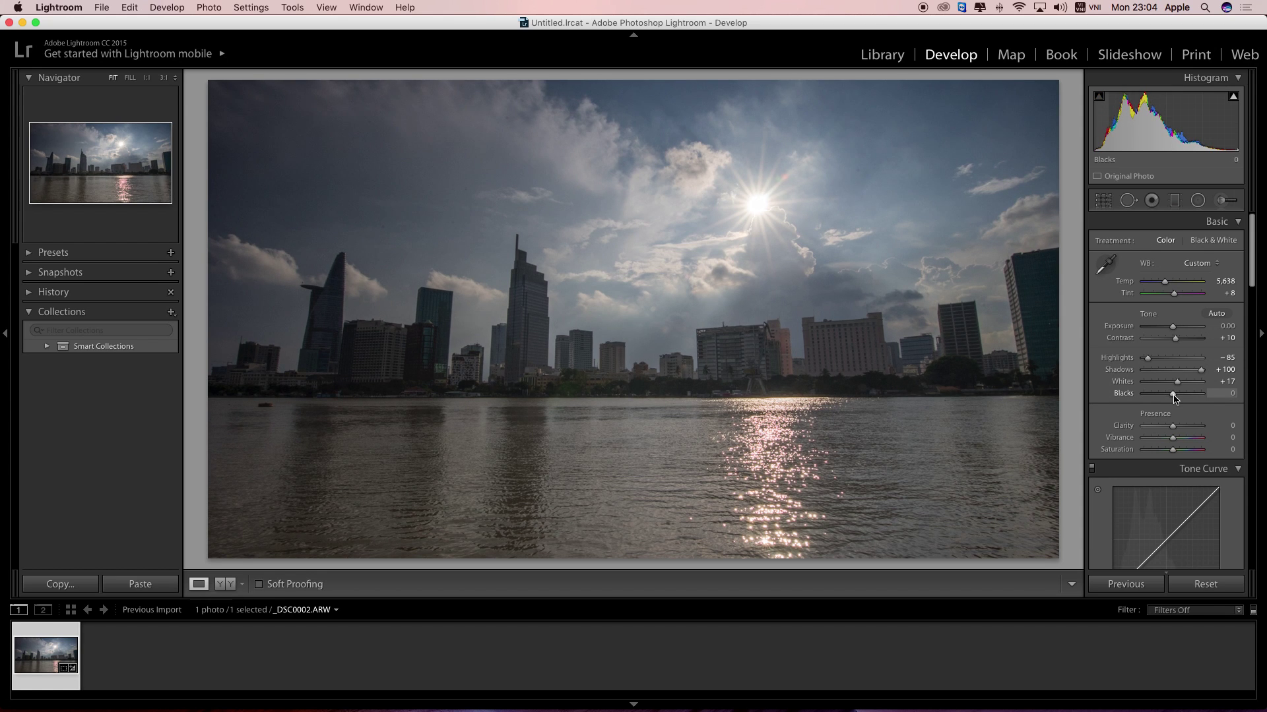
- Test Clarity at its maximum and minimum, then leave Clarity at +9
scroll(1135, 409, down, 1)
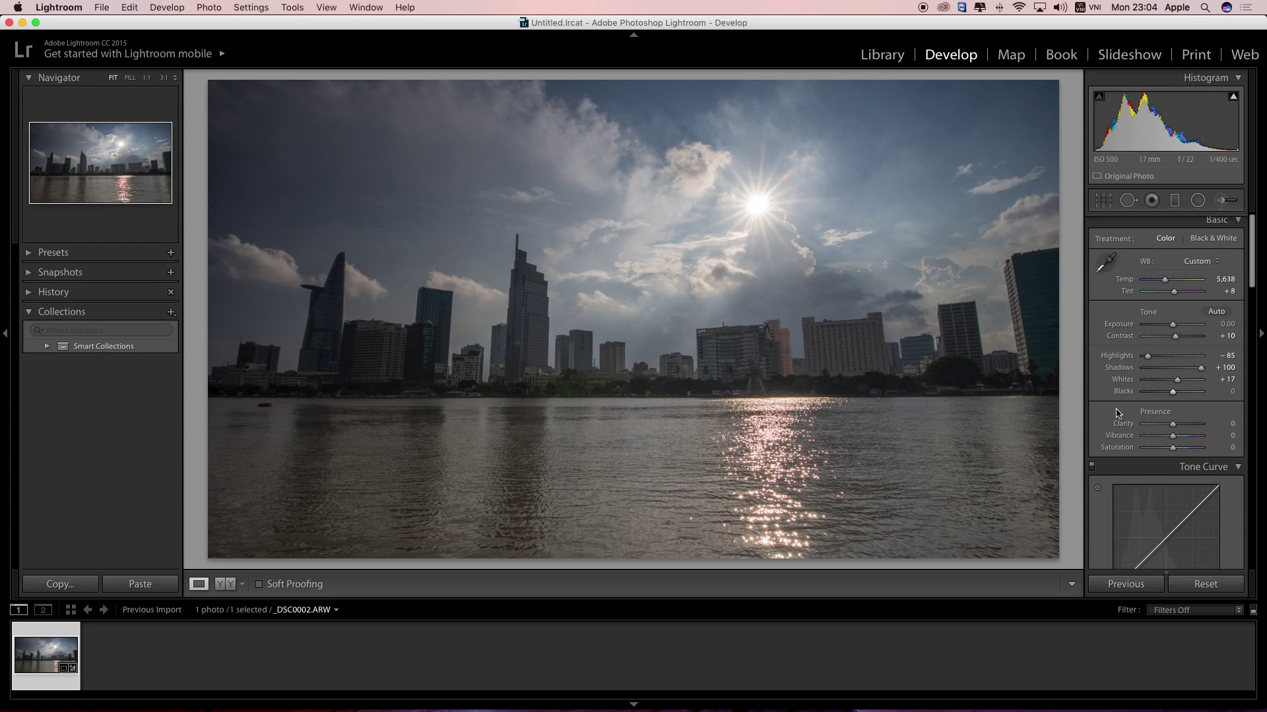
scroll(1115, 415, down, 1)
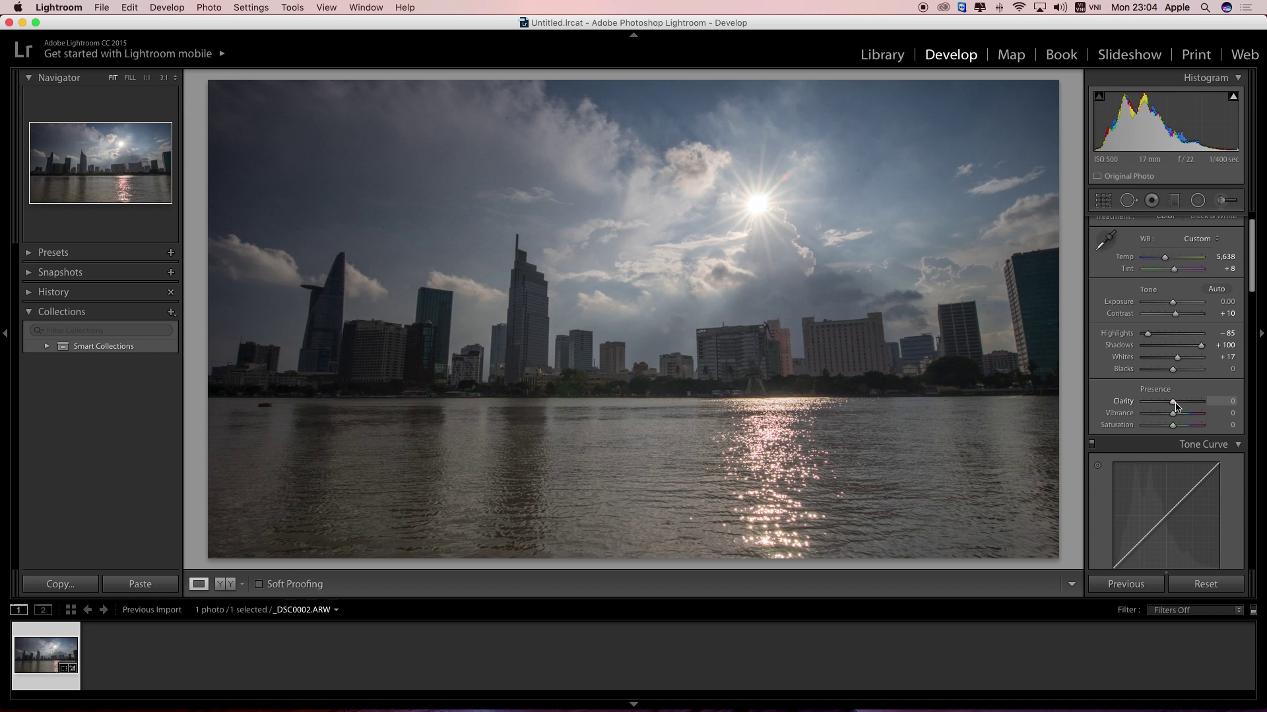
drag(1175, 405, 1209, 407)
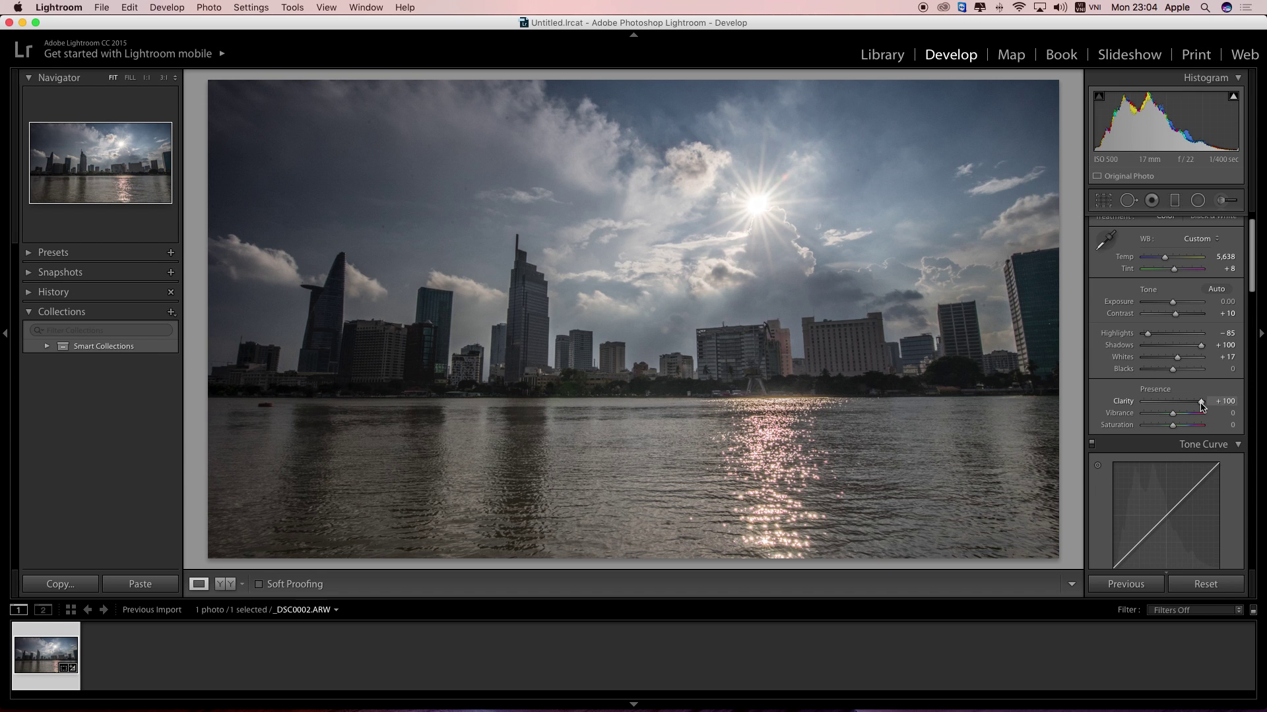
drag(1201, 403, 1143, 404)
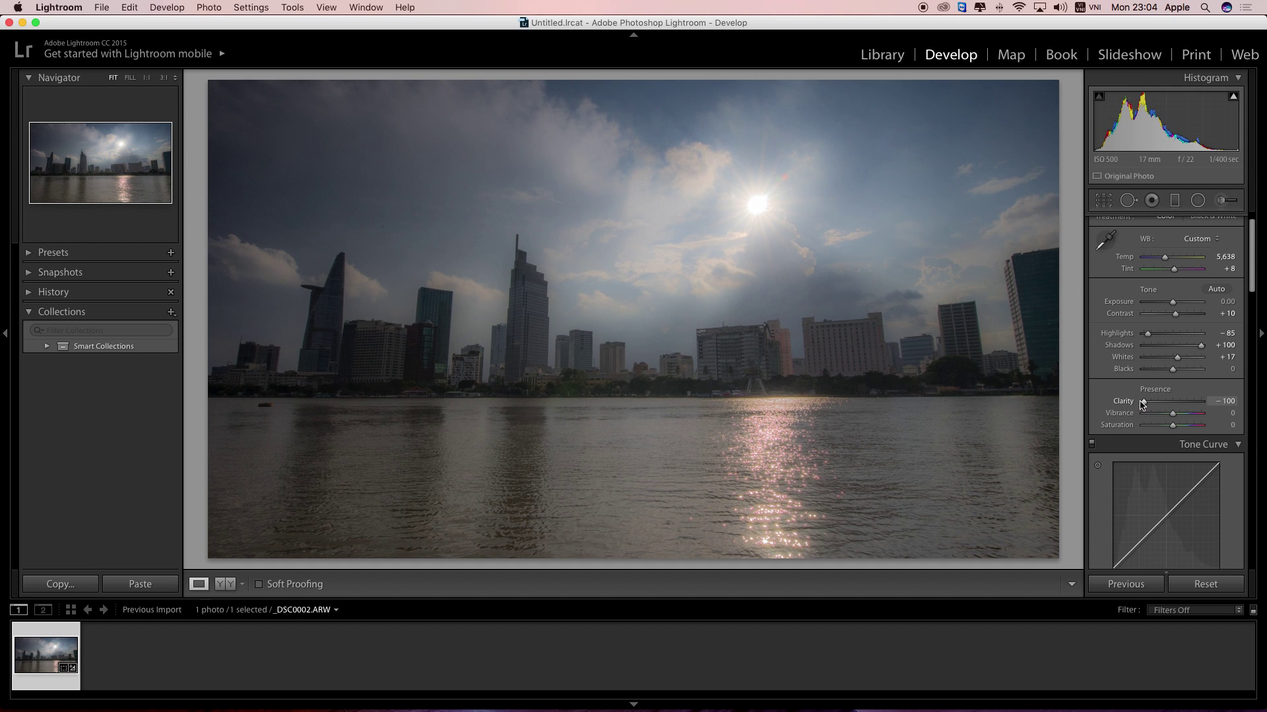
drag(1143, 405, 1176, 407)
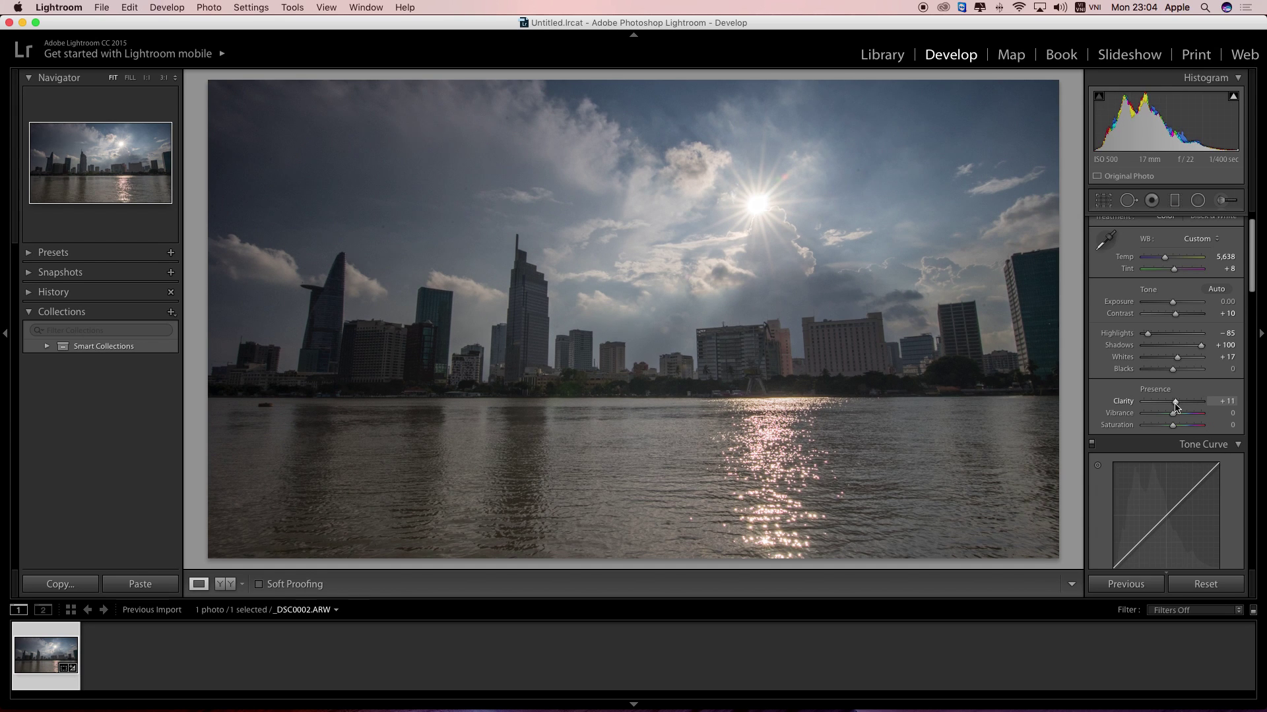
drag(1176, 407, 1176, 407)
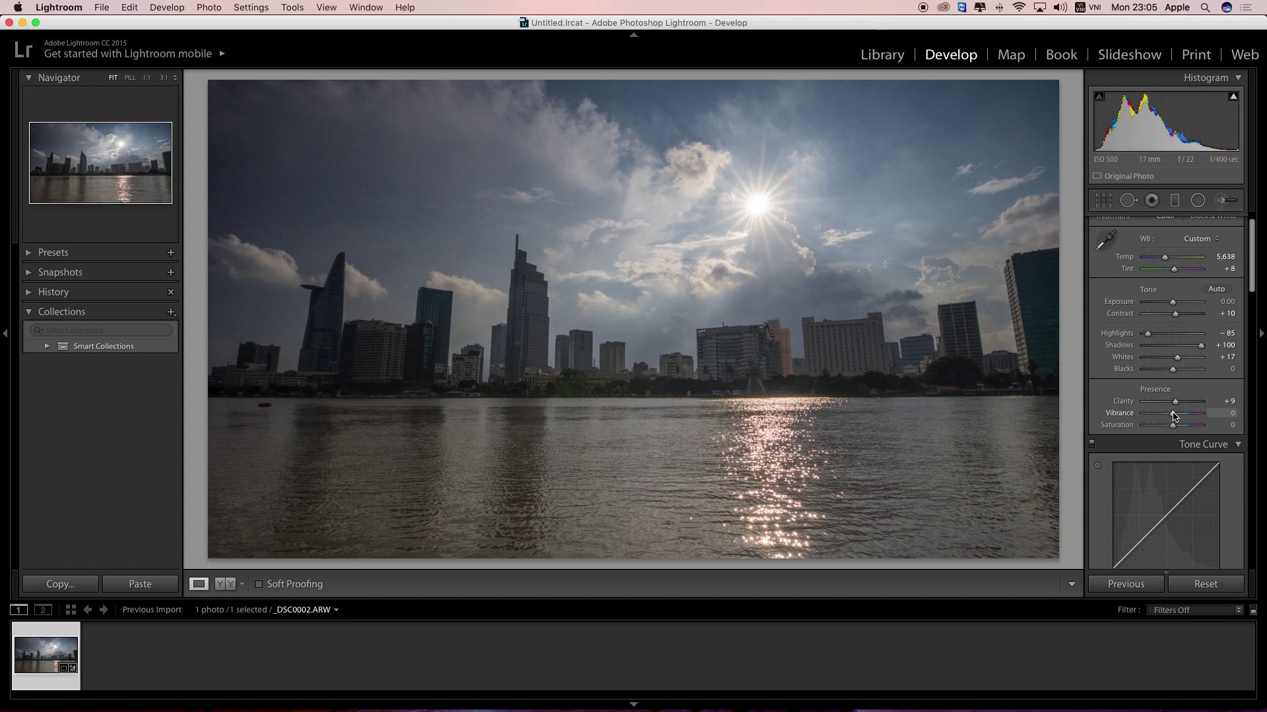
- Preview zero vibrance, then set Vibrance to +24 and Saturation to +8
drag(1173, 416, 1134, 418)
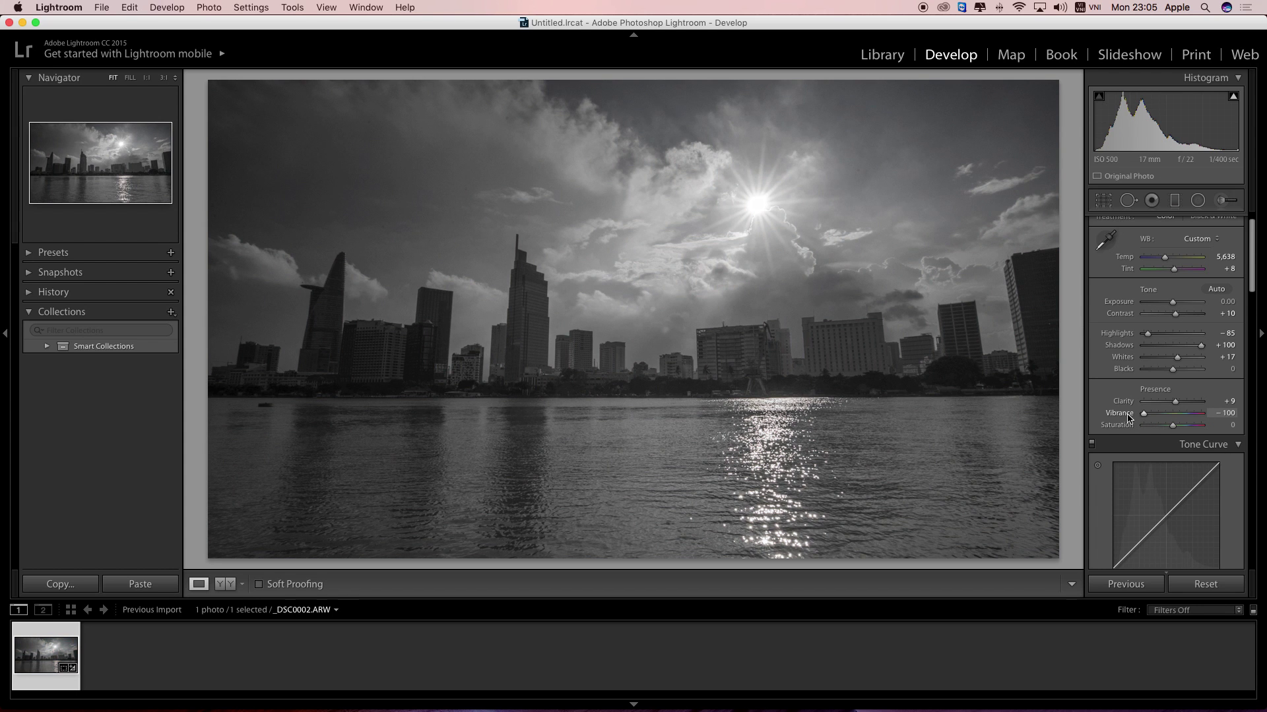
mouse_move(1128, 417)
mouse_down()
mouse_move(1191, 419)
mouse_move(1182, 425)
mouse_up()
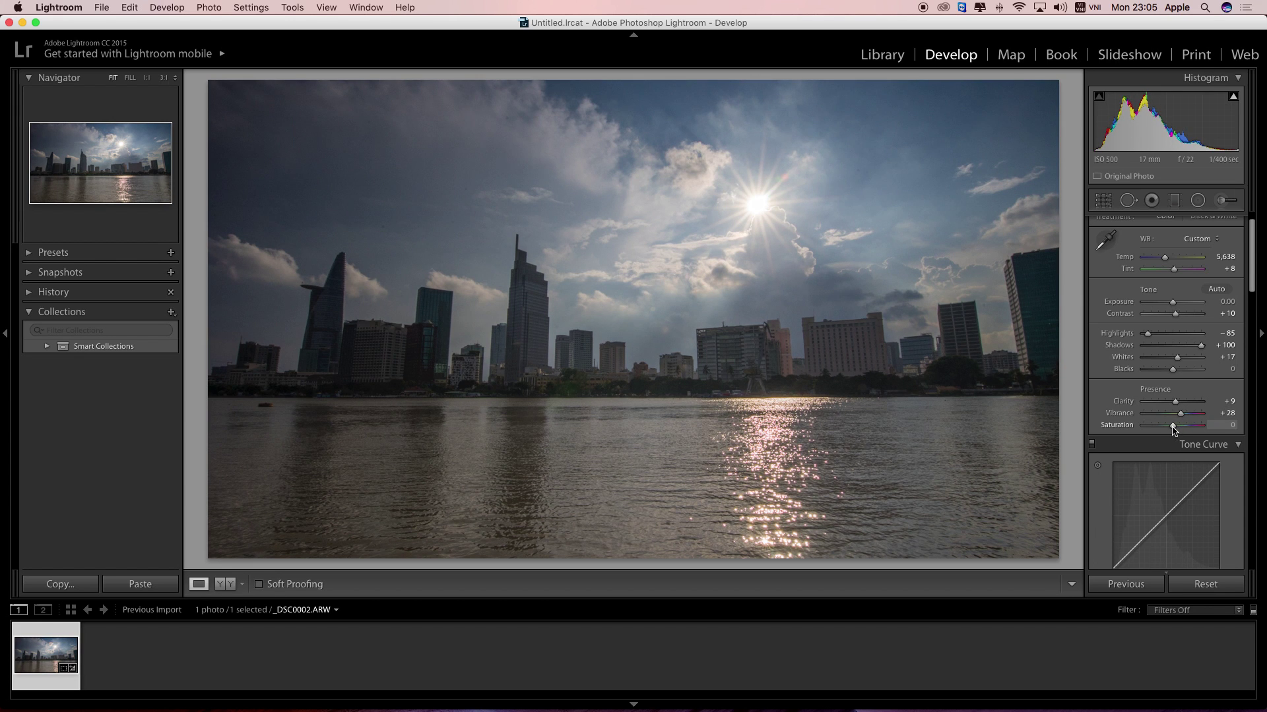
mouse_move(1173, 428)
mouse_down()
mouse_move(1211, 430)
mouse_move(1174, 433)
mouse_up()
drag(1182, 417, 1180, 418)
- In the Tone Curve regions, raise Highlights to +26 and Lights to +13, and lower Darks to -5
scroll(1154, 422, down, 3)
scroll(1129, 425, down, 2)
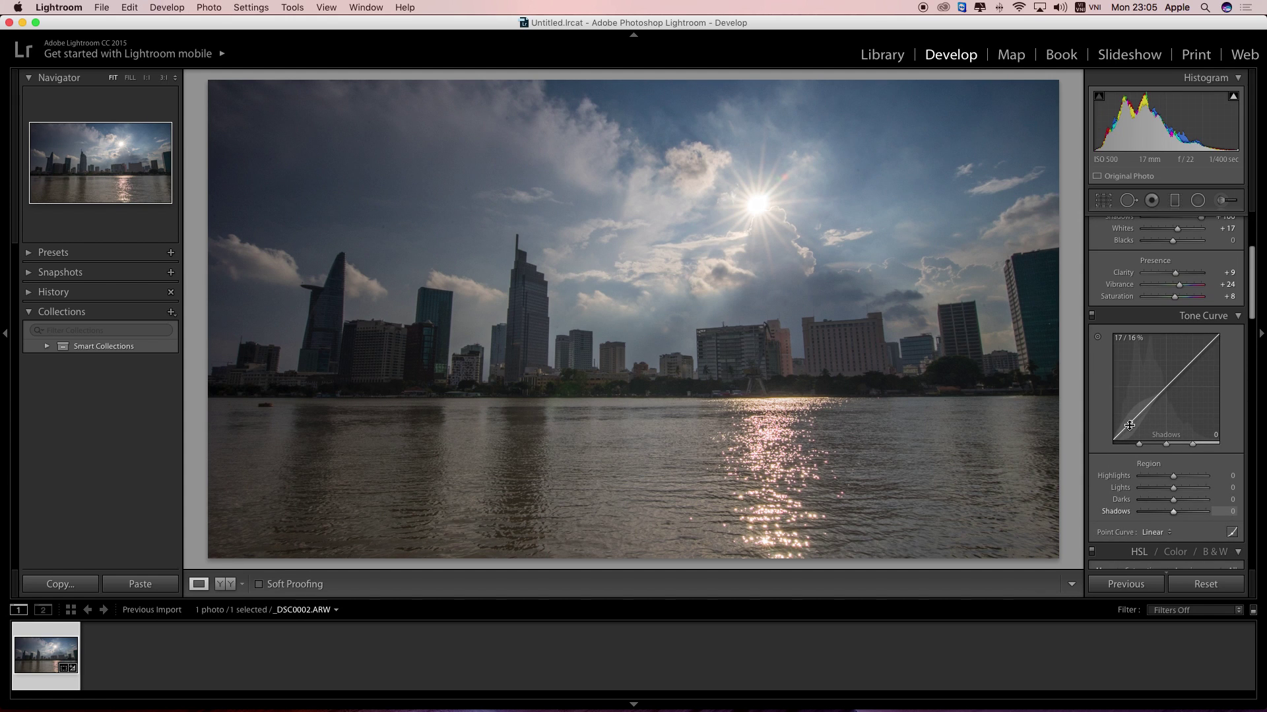
scroll(1130, 426, up, 2)
scroll(1134, 427, up, 3)
scroll(1142, 427, down, 2)
scroll(1142, 427, down, 1)
scroll(1142, 428, down, 1)
scroll(1140, 429, down, 1)
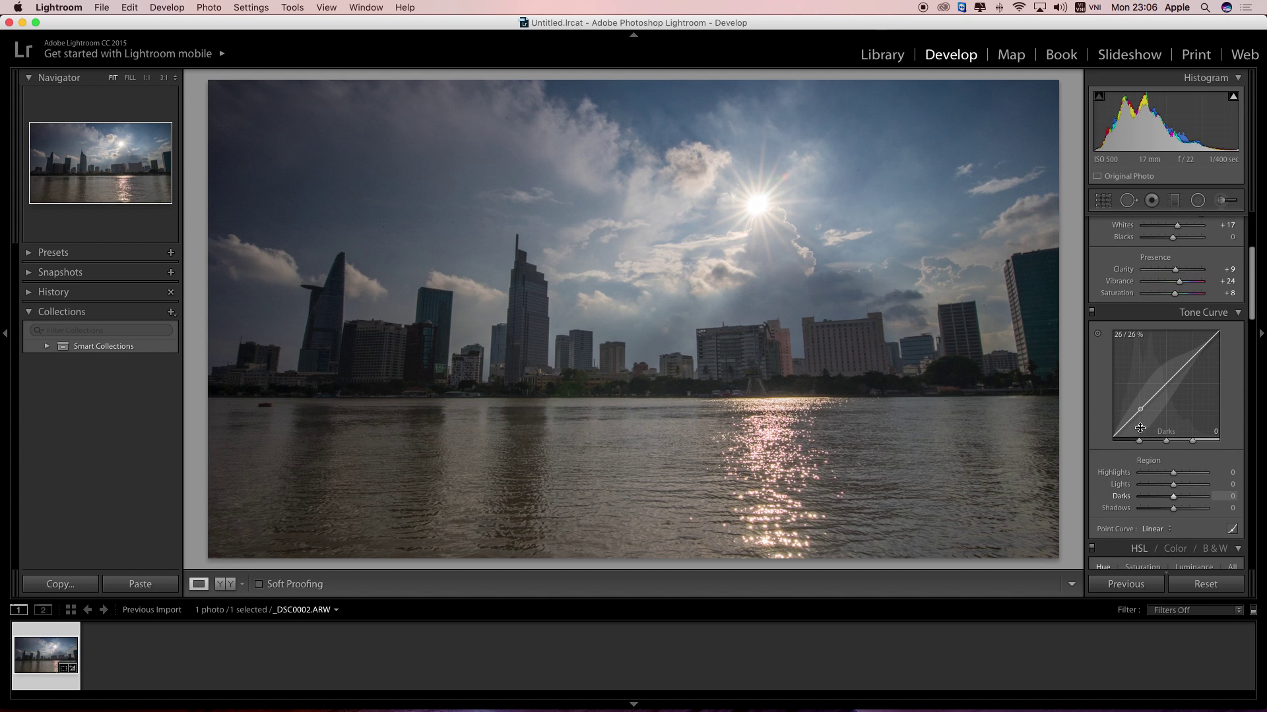
scroll(1141, 432, down, 1)
scroll(1140, 432, down, 1)
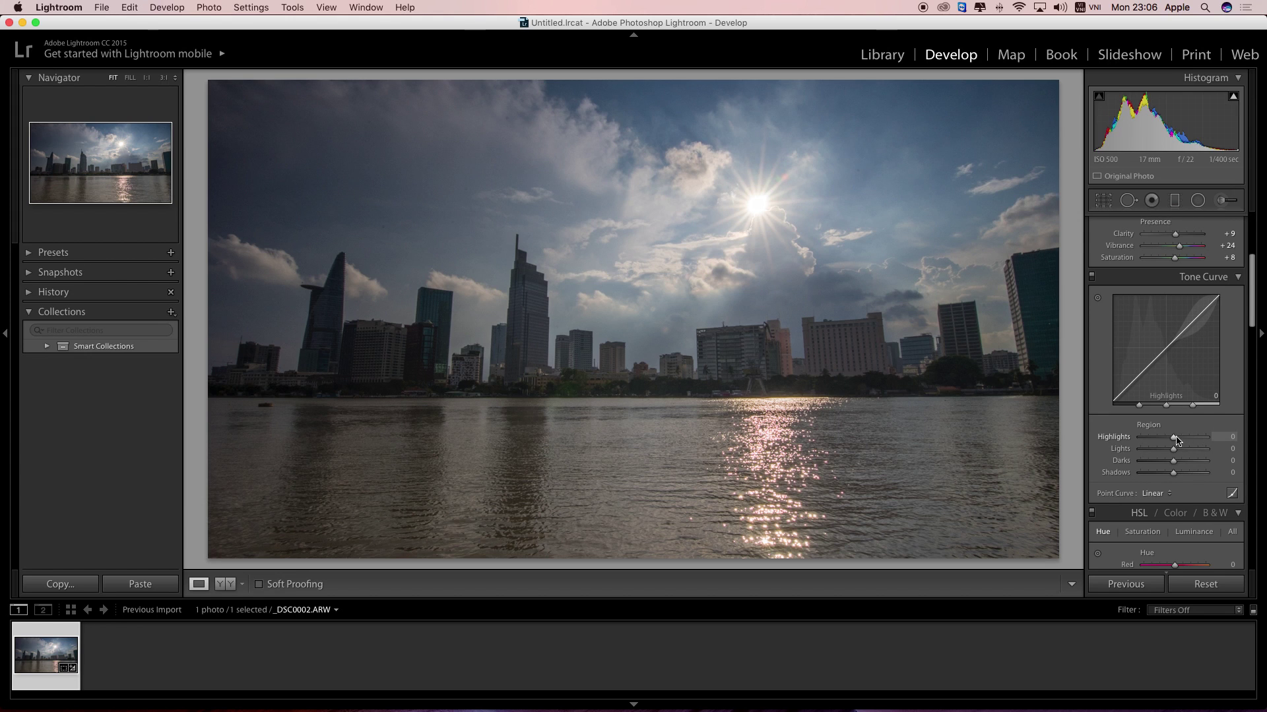
drag(1175, 438, 1184, 442)
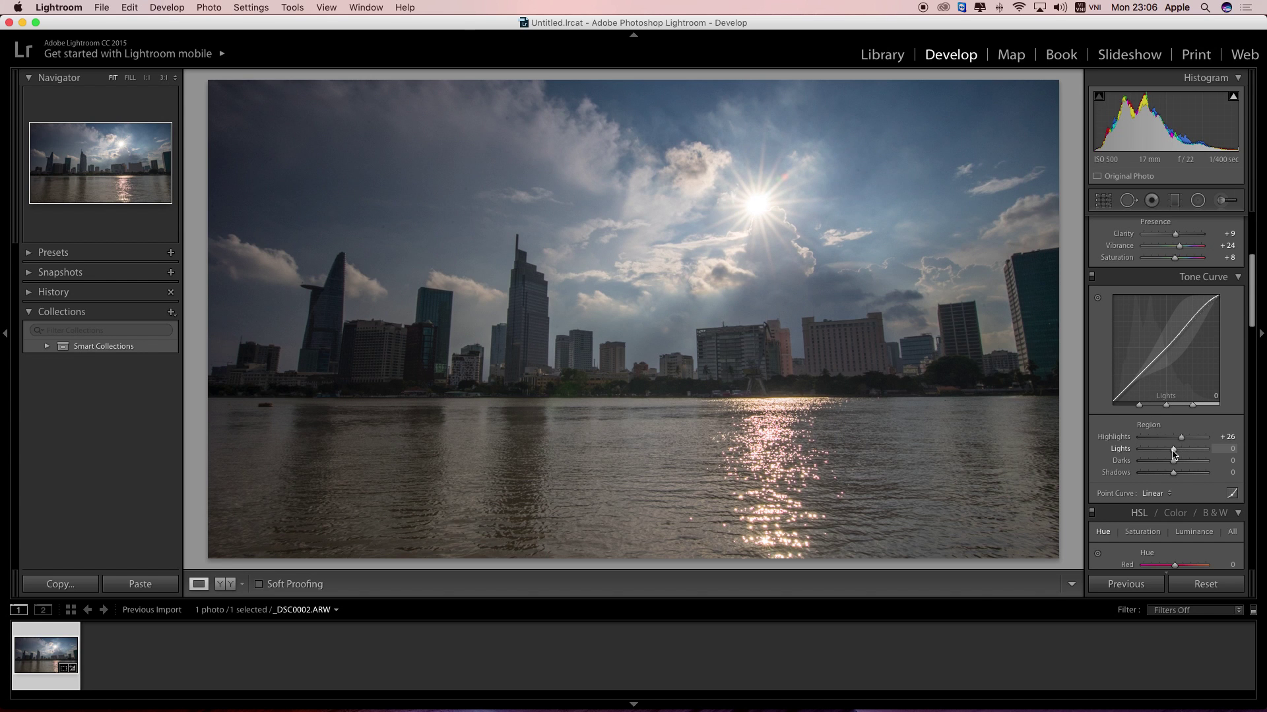
drag(1173, 449, 1180, 451)
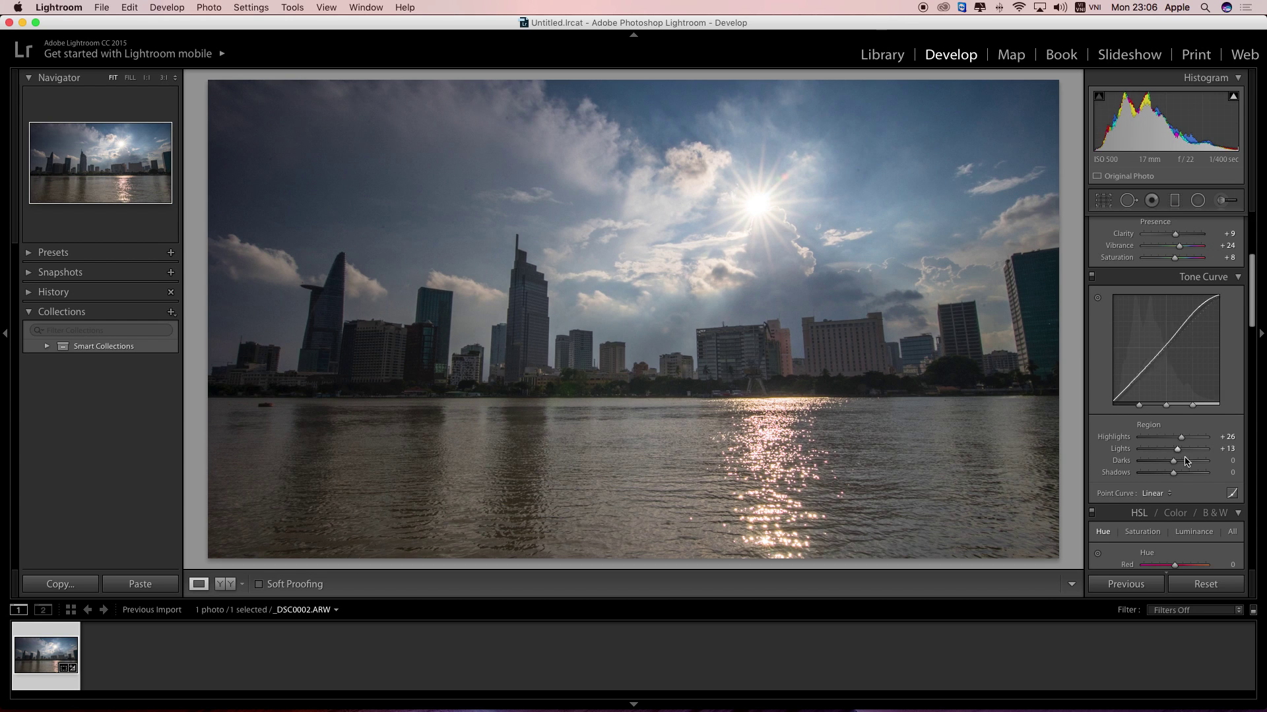
drag(1174, 462, 1171, 476)
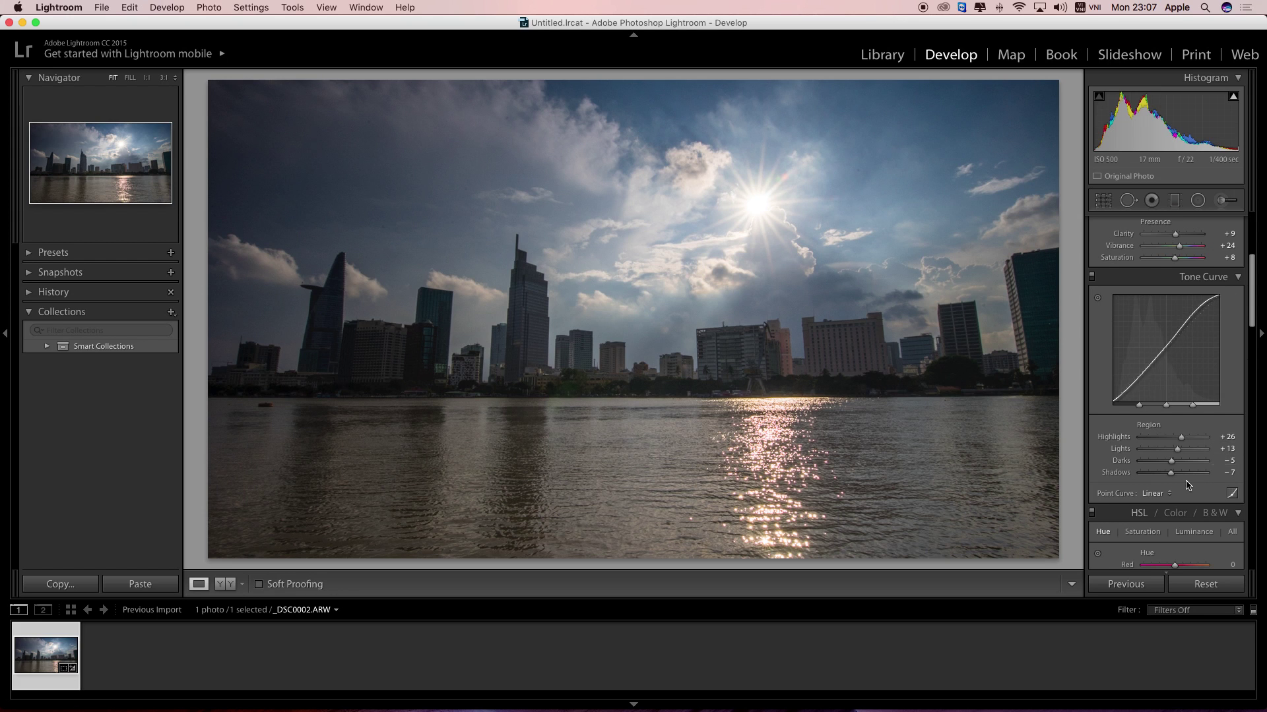
- Preview the Medium and Strong Contrast point curves, keep the curve Linear, and show HSL Saturation
scroll(1189, 465, down, 1)
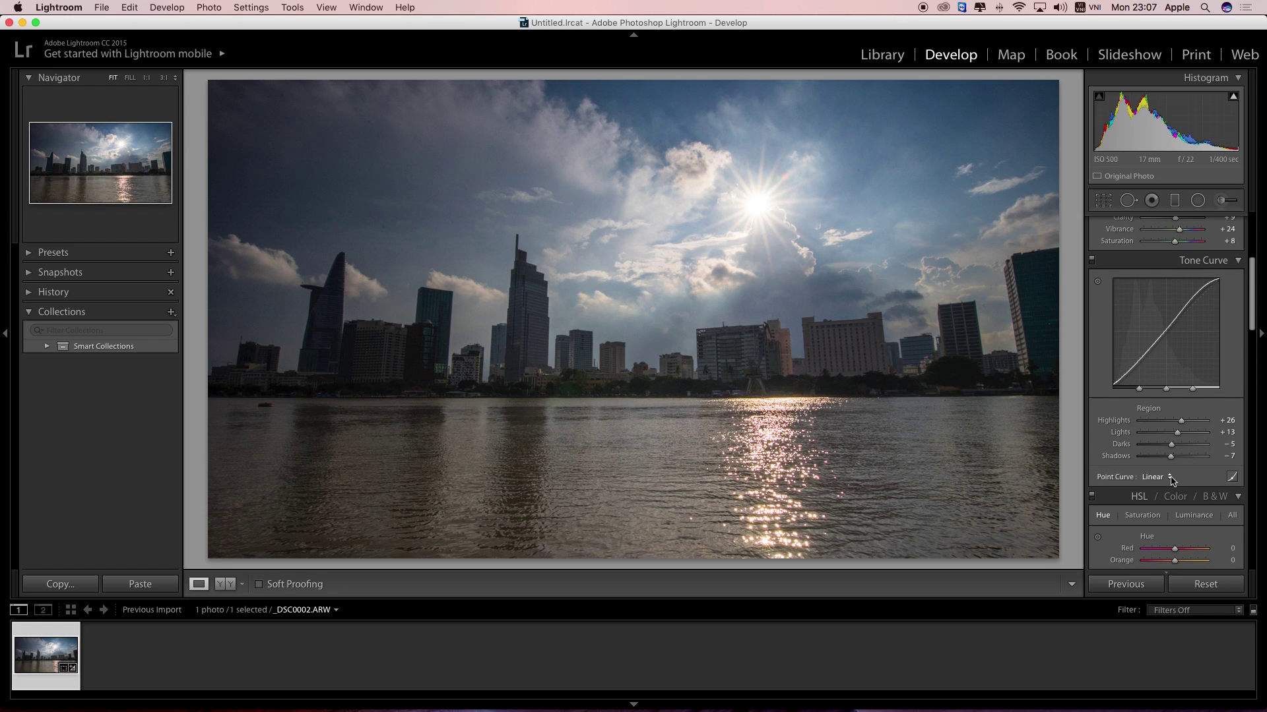
click(1171, 479)
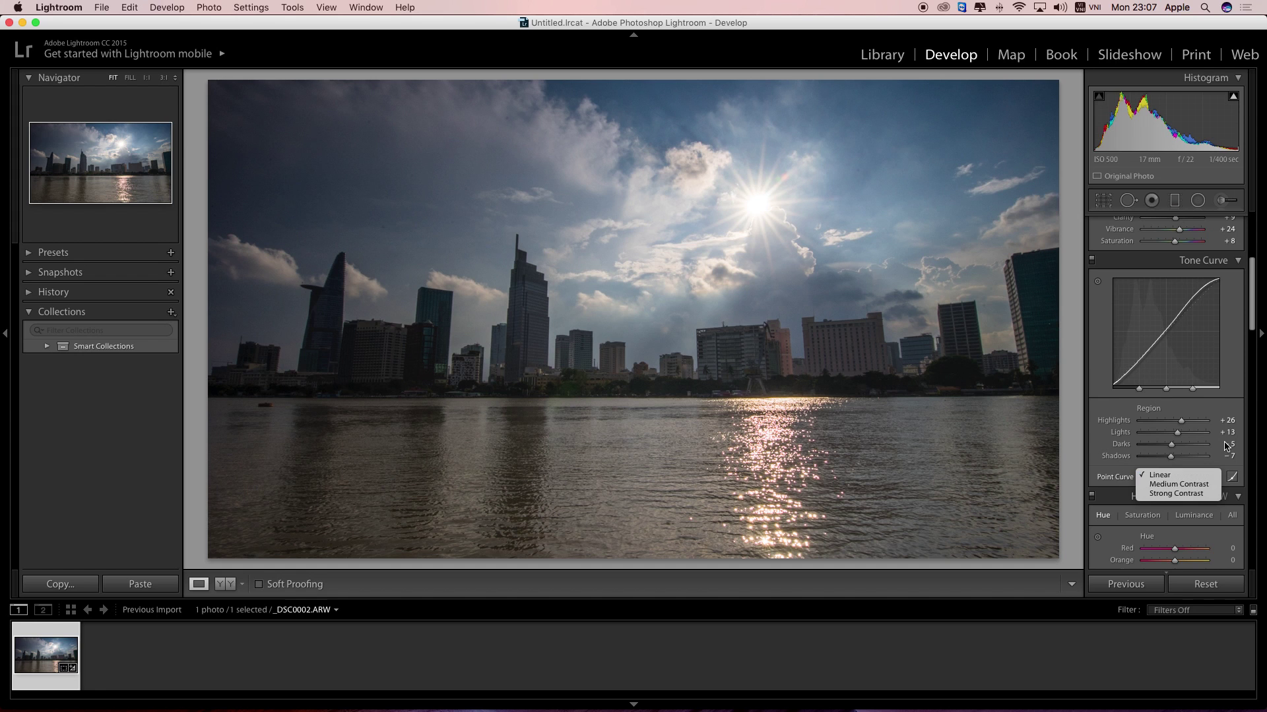
click(1199, 486)
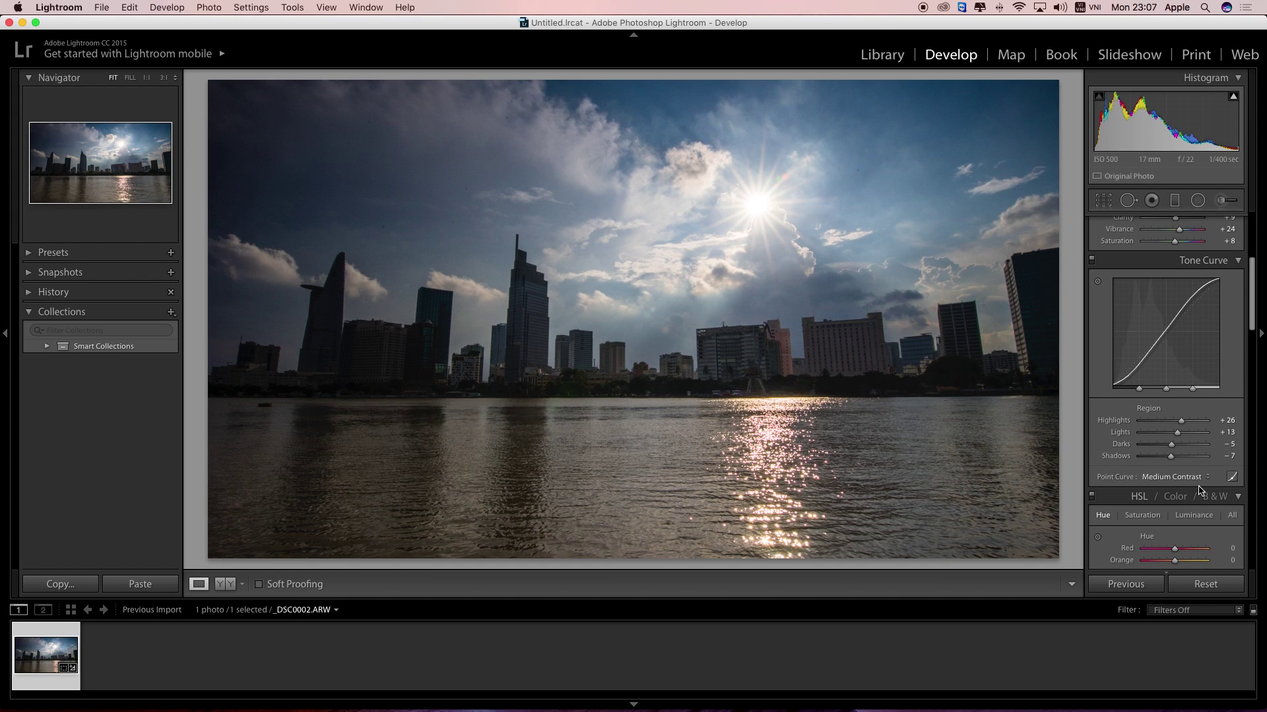
click(1199, 488)
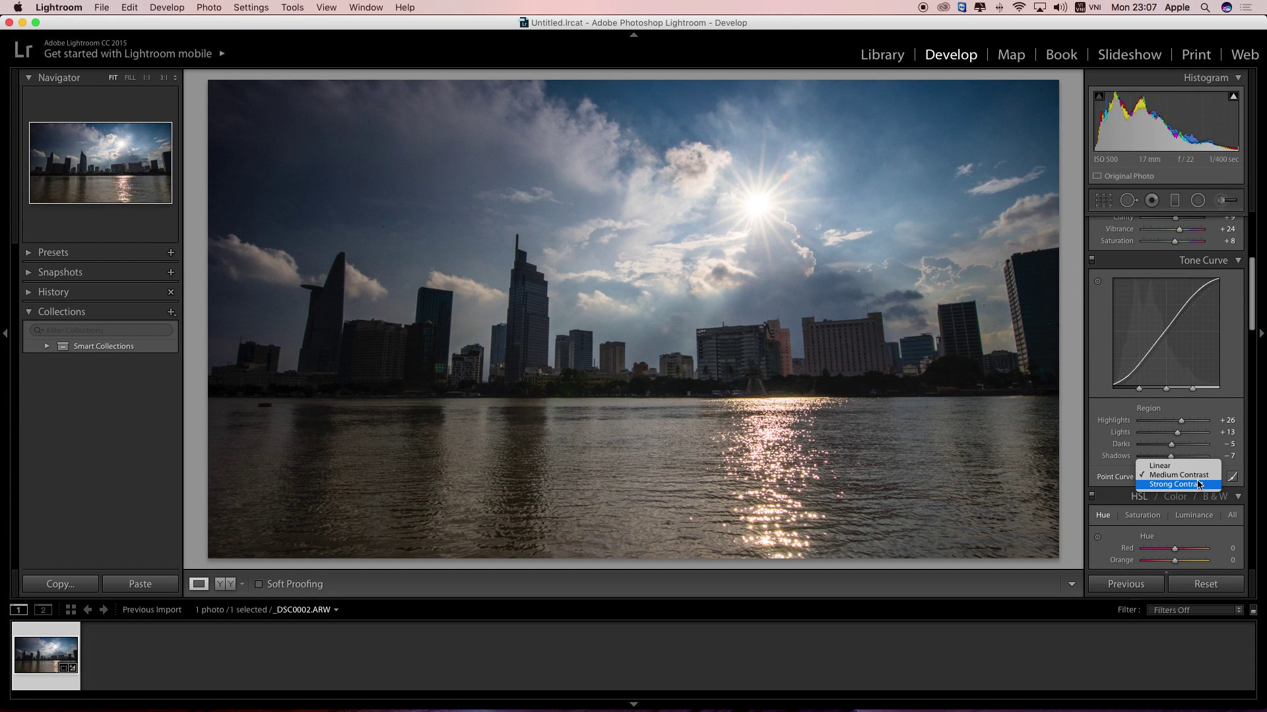
click(1195, 488)
click(1197, 478)
click(1173, 458)
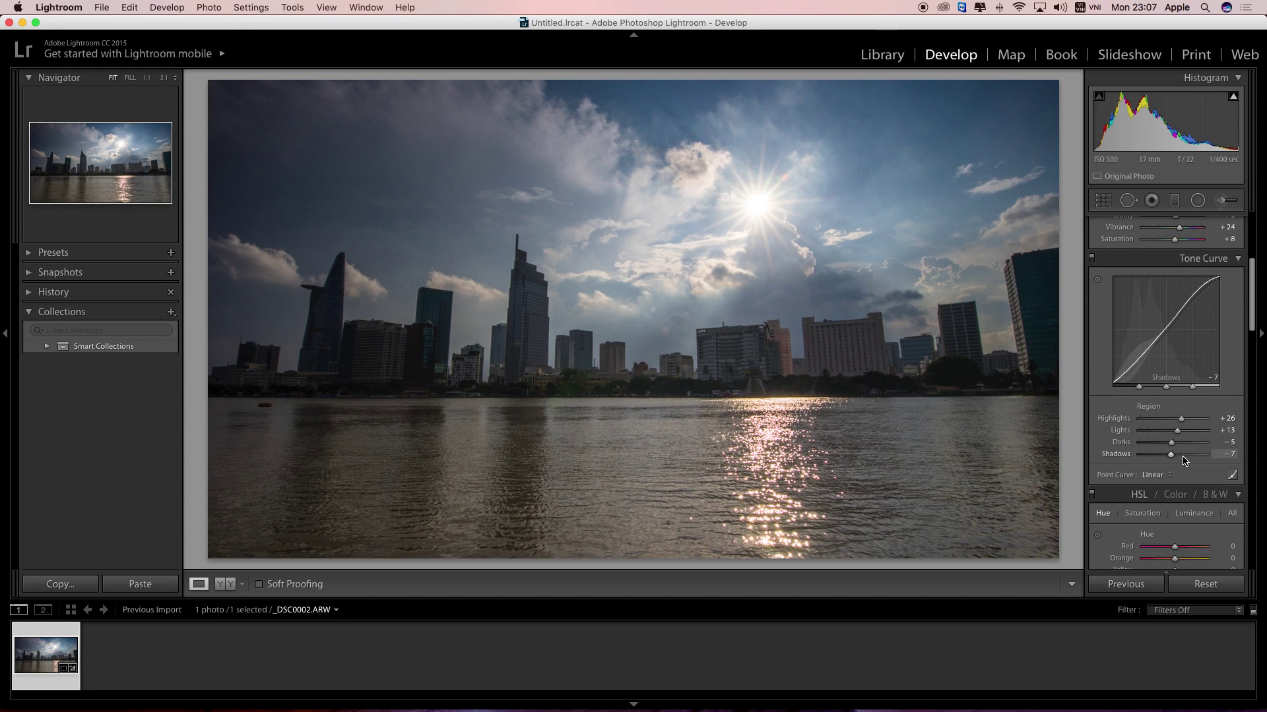
scroll(1181, 456, down, 3)
click(1138, 405)
- Test extreme red, orange and aqua saturation to locate colours, then reset all saturation to neutral
mouse_move(1175, 439)
mouse_down()
mouse_move(1224, 446)
mouse_move(1113, 454)
mouse_move(1211, 452)
mouse_up()
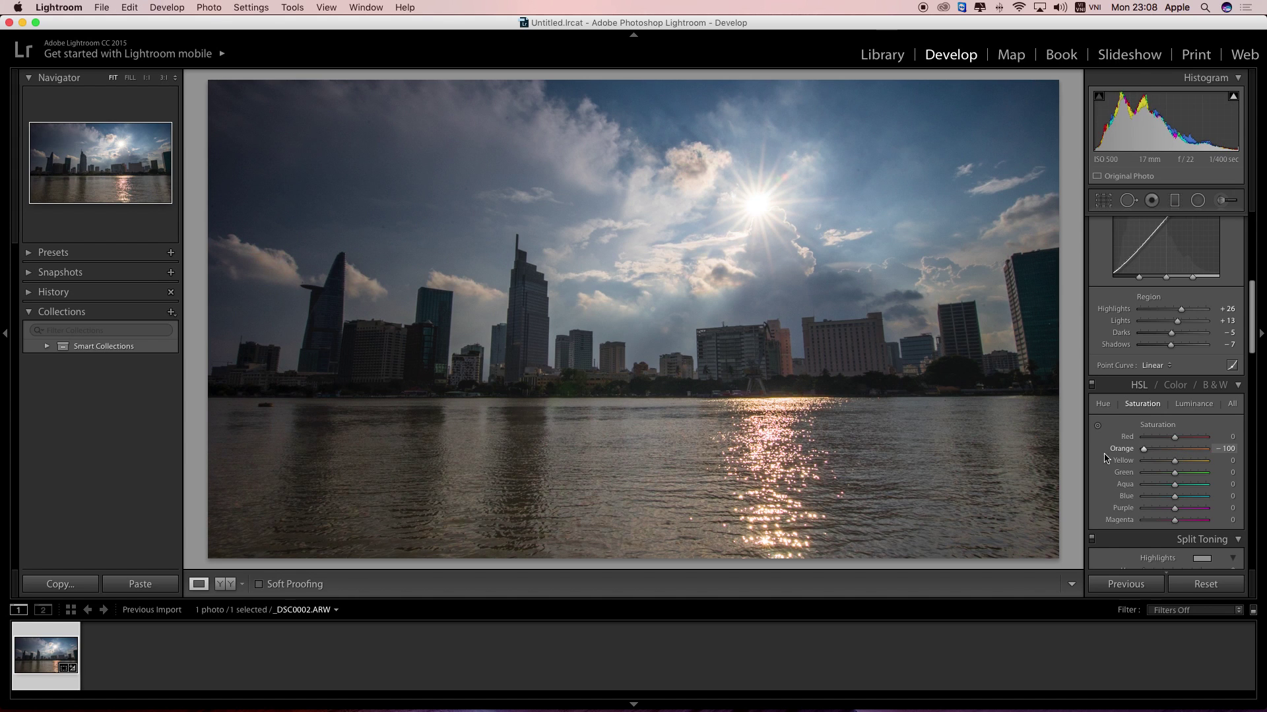
drag(1206, 449, 1173, 466)
drag(1174, 436, 1091, 438)
mouse_move(1174, 448)
mouse_down()
mouse_move(1129, 450)
mouse_move(1122, 478)
mouse_up()
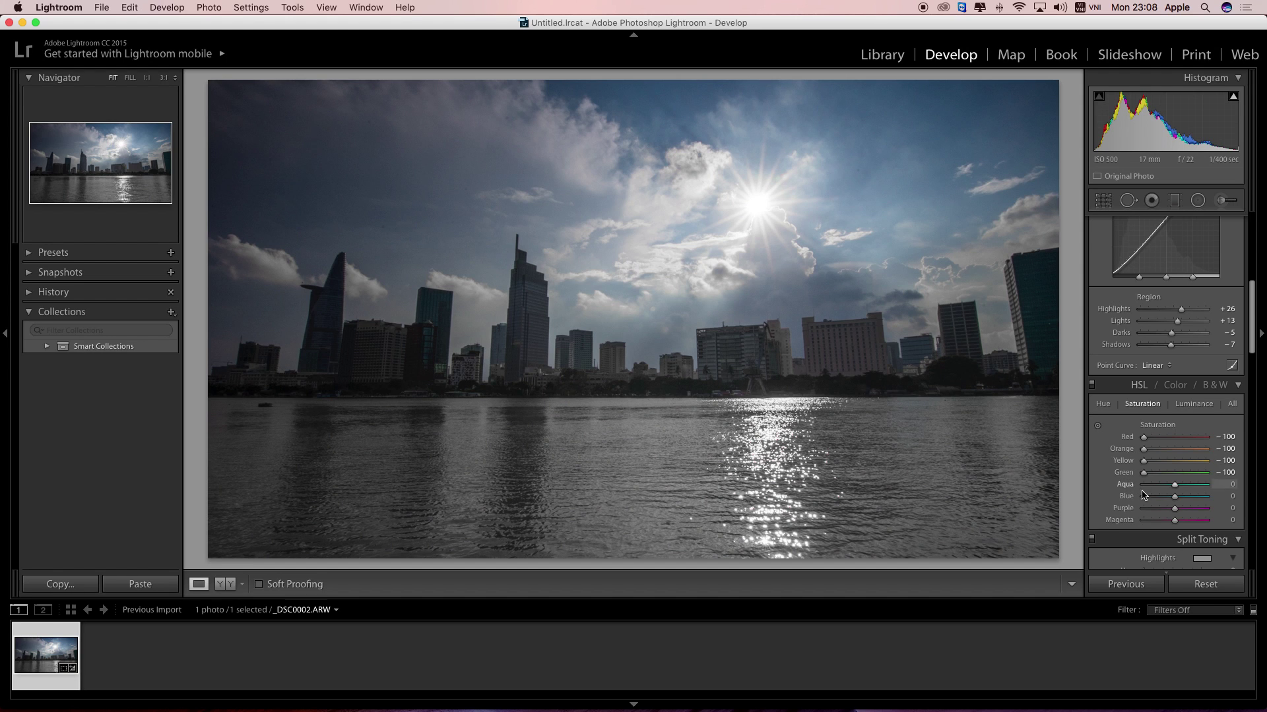
mouse_move(1174, 485)
mouse_down()
mouse_move(1125, 489)
mouse_move(1125, 521)
mouse_up()
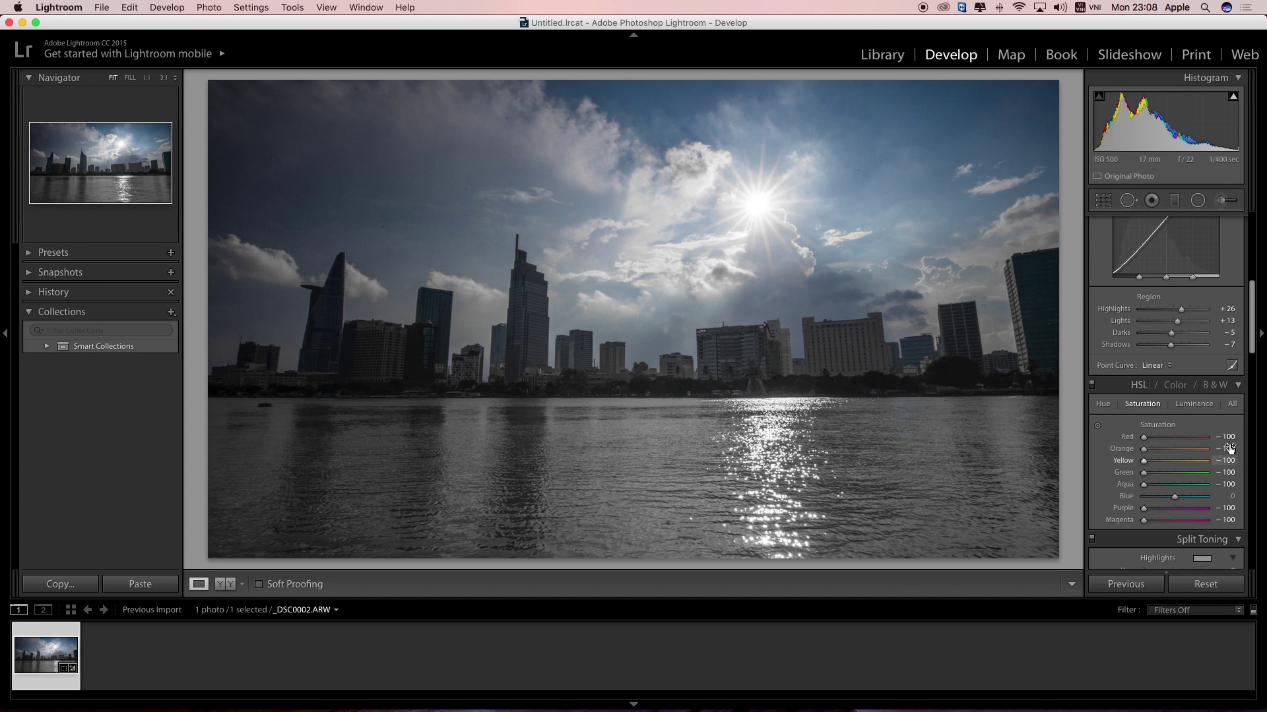
double_click(1125, 520)
double_click(1128, 485)
double_click(1126, 449)
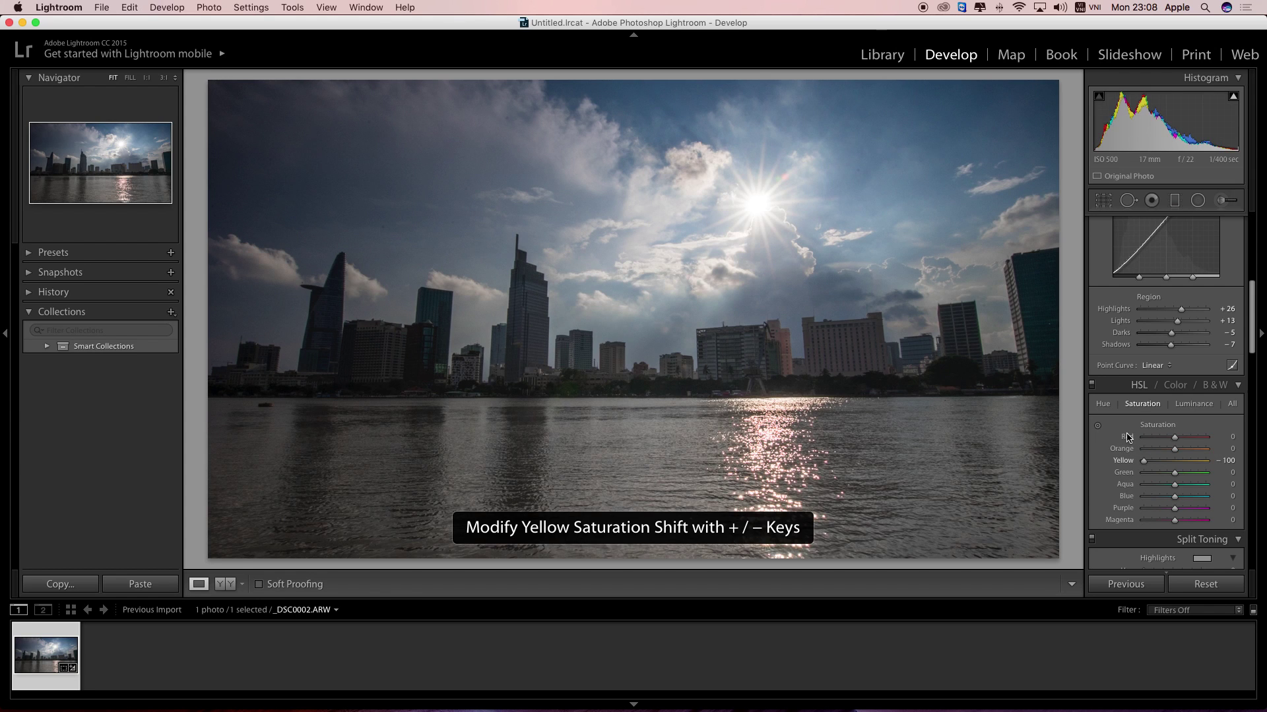
double_click(1127, 460)
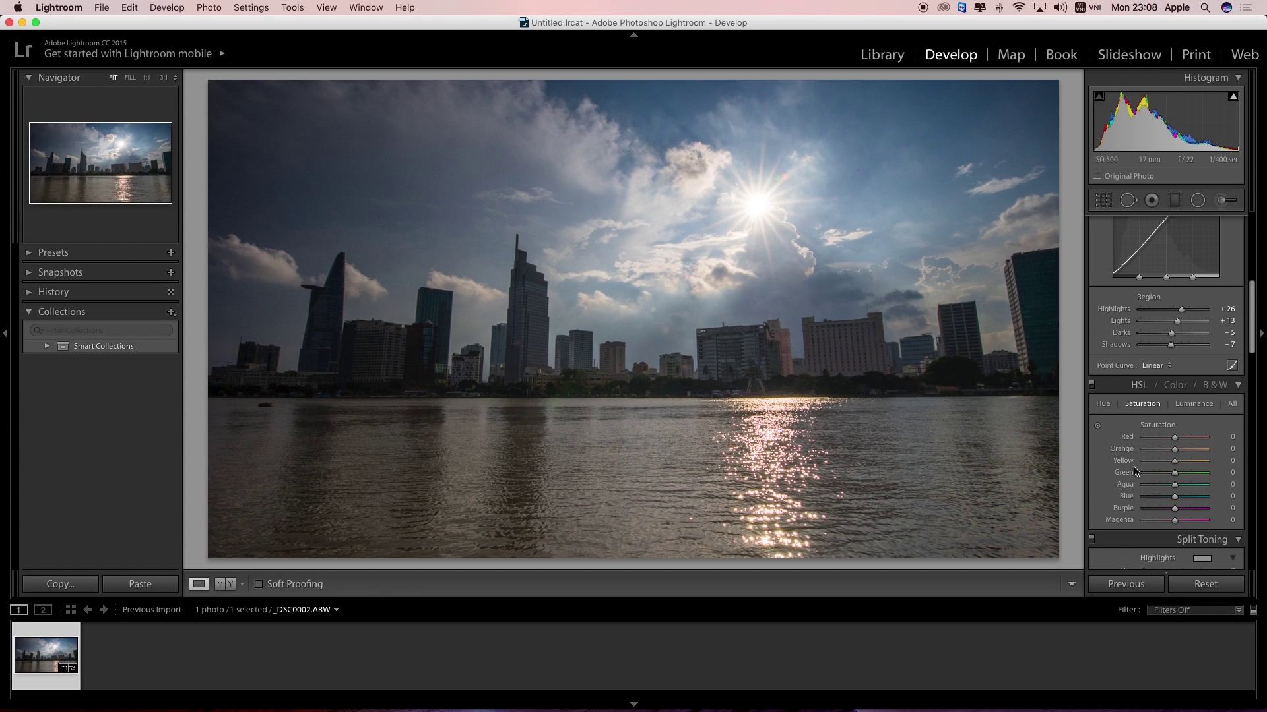
- Set HSL luminance to Red +4 and Blue +1
click(1189, 406)
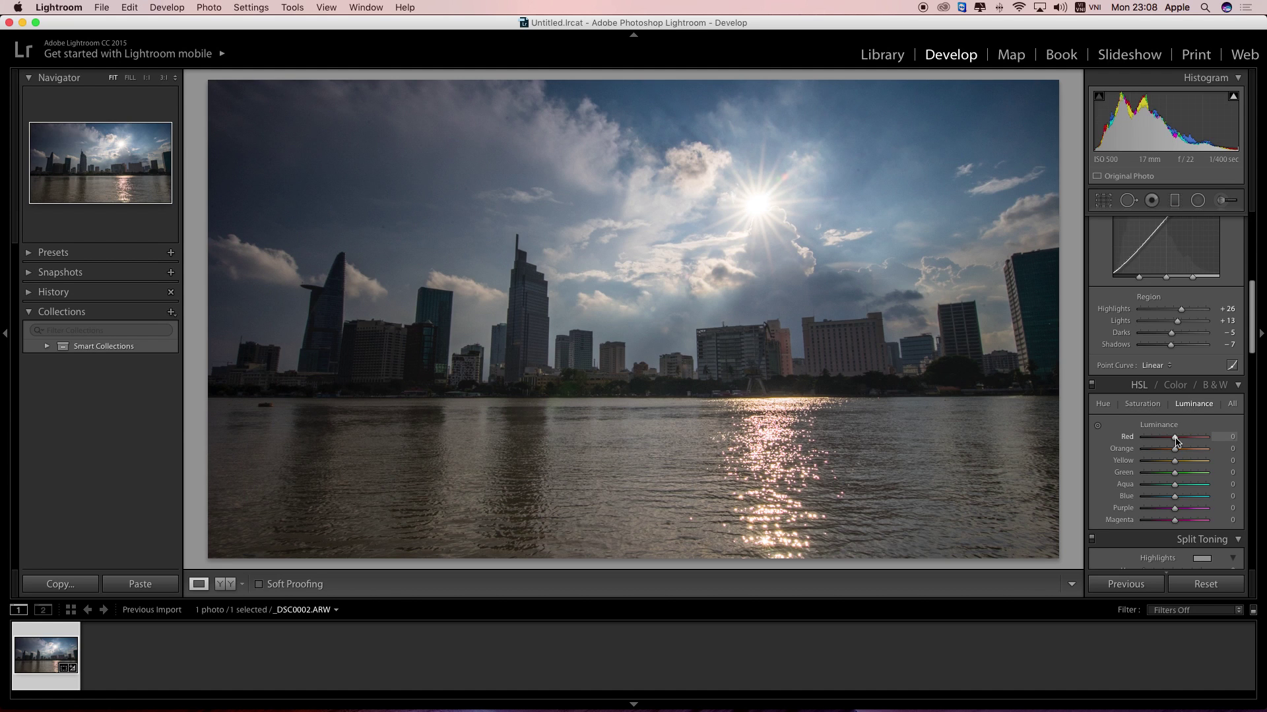
mouse_move(1175, 438)
mouse_down()
mouse_move(1226, 446)
mouse_move(1179, 464)
mouse_up()
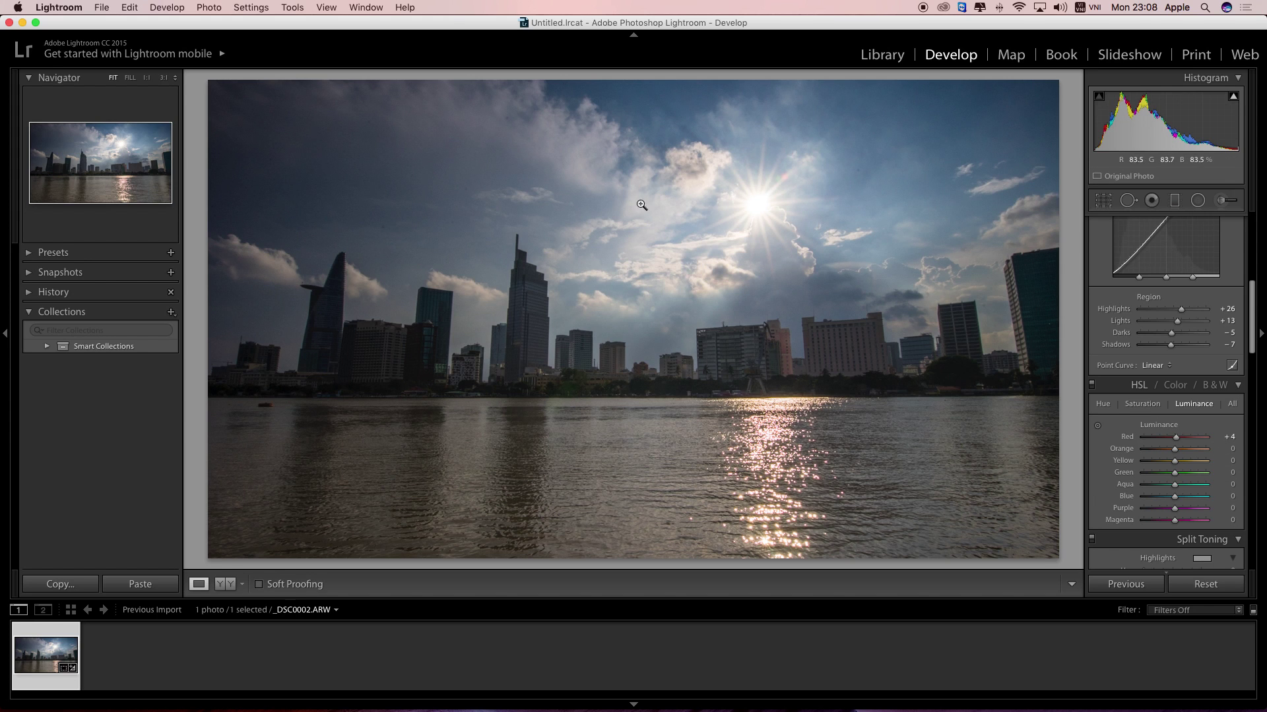
mouse_move(1174, 496)
mouse_down()
mouse_move(1188, 500)
mouse_move(1163, 505)
mouse_move(1175, 503)
mouse_up()
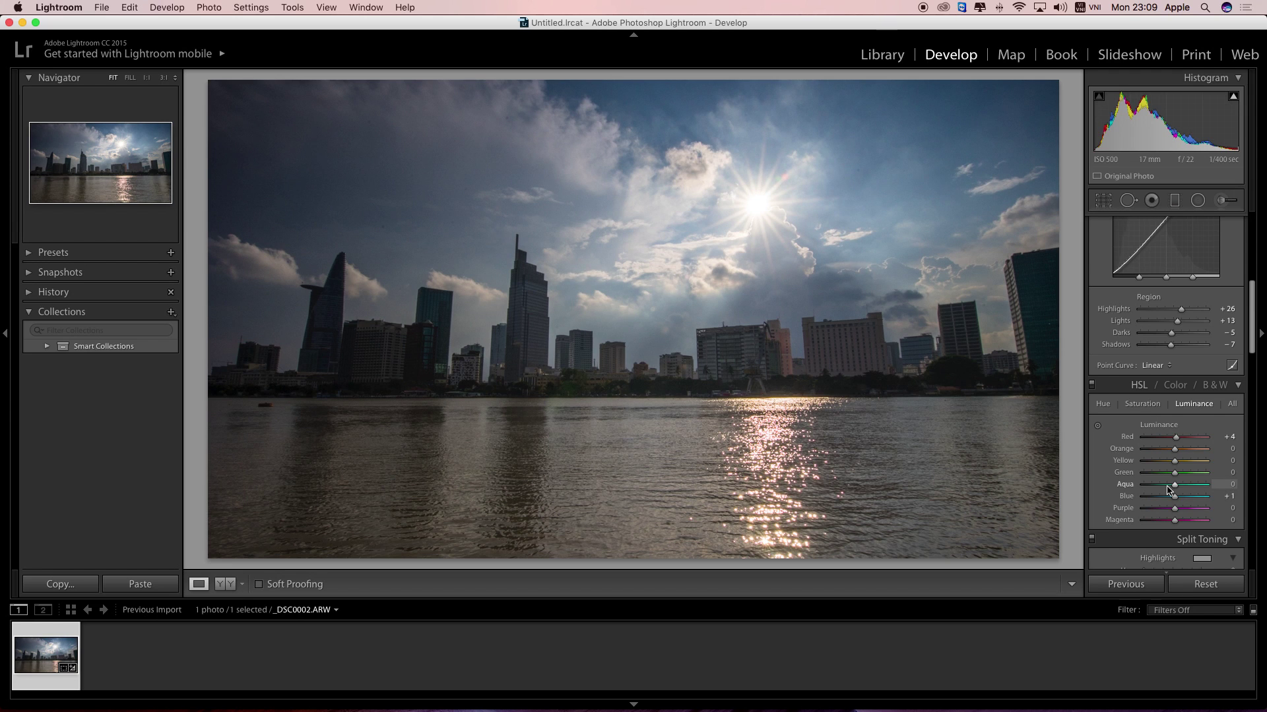
- Try pink and magenta highlight tints, then settle the highlights at hue 58, saturation 27
scroll(1122, 508, down, 3)
scroll(1107, 514, down, 2)
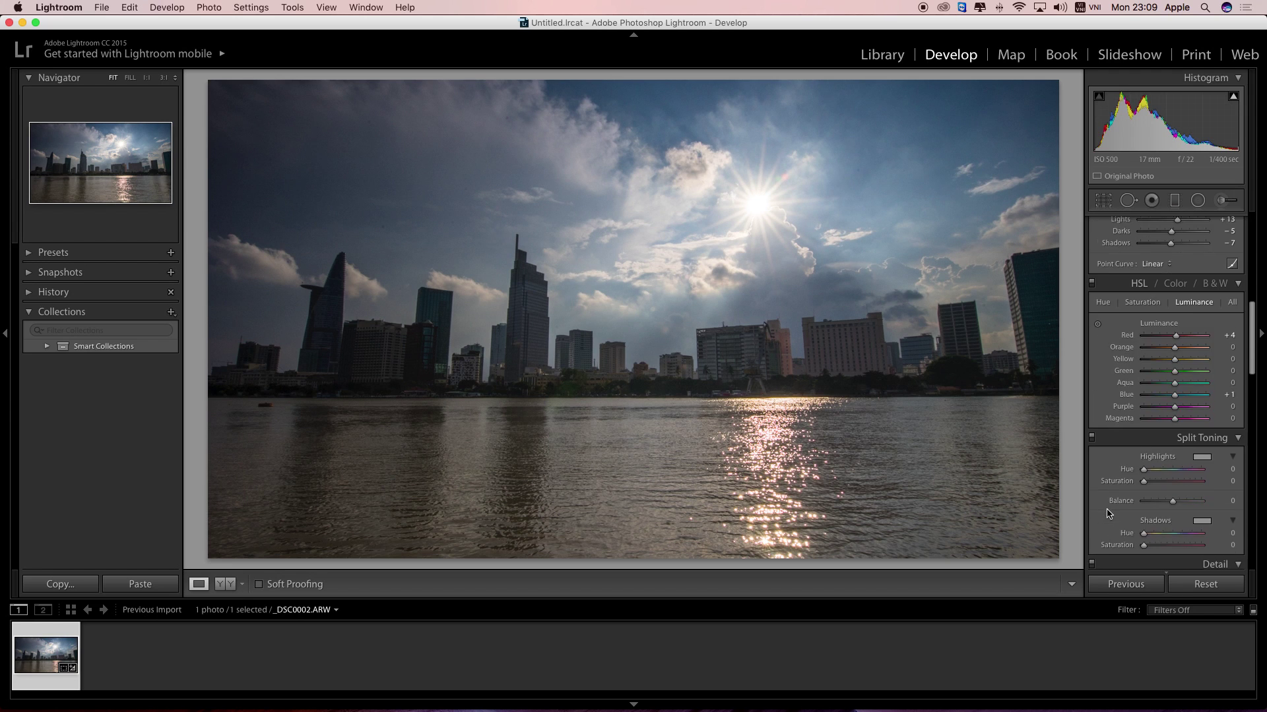
scroll(1107, 514, down, 3)
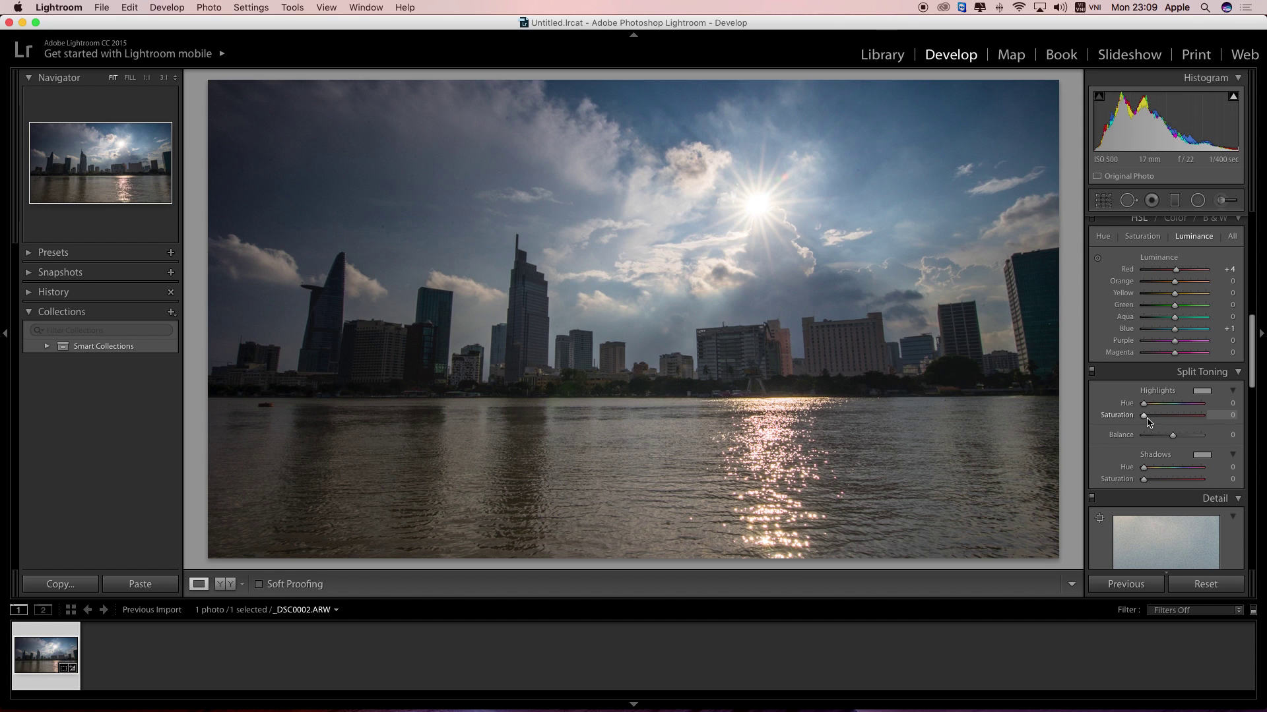
drag(1143, 415, 1177, 426)
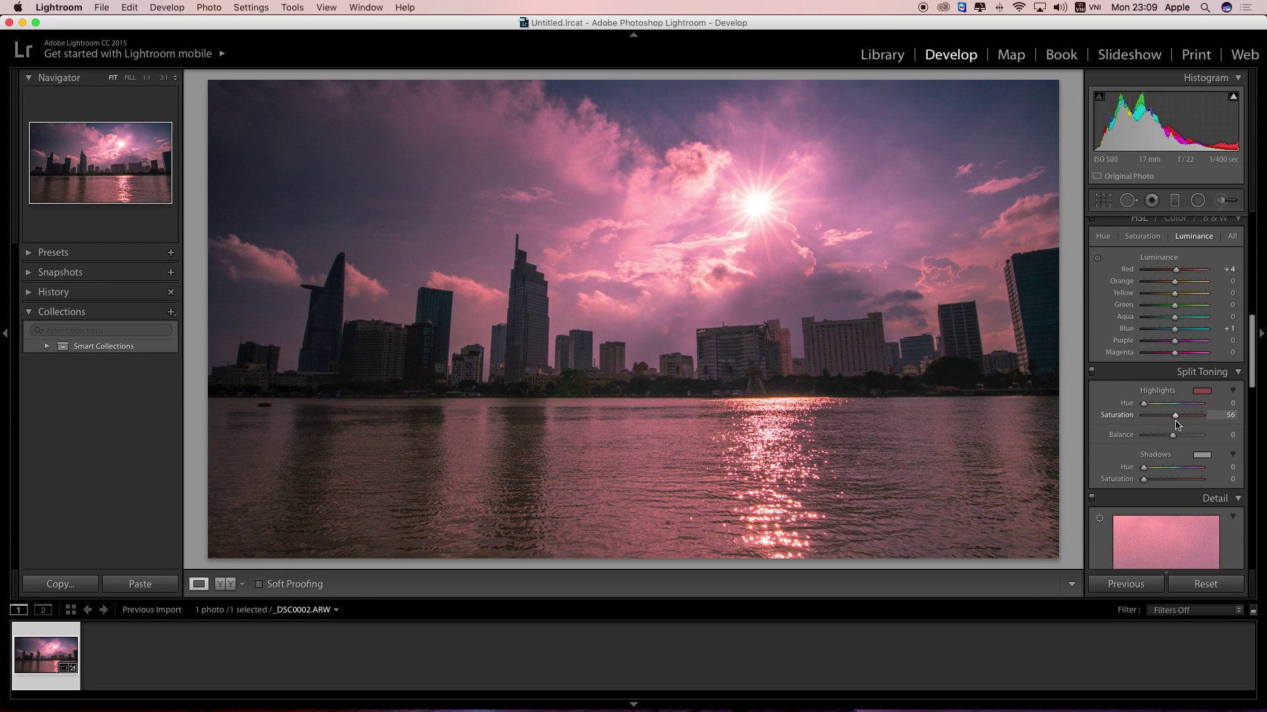
drag(1178, 426, 1138, 428)
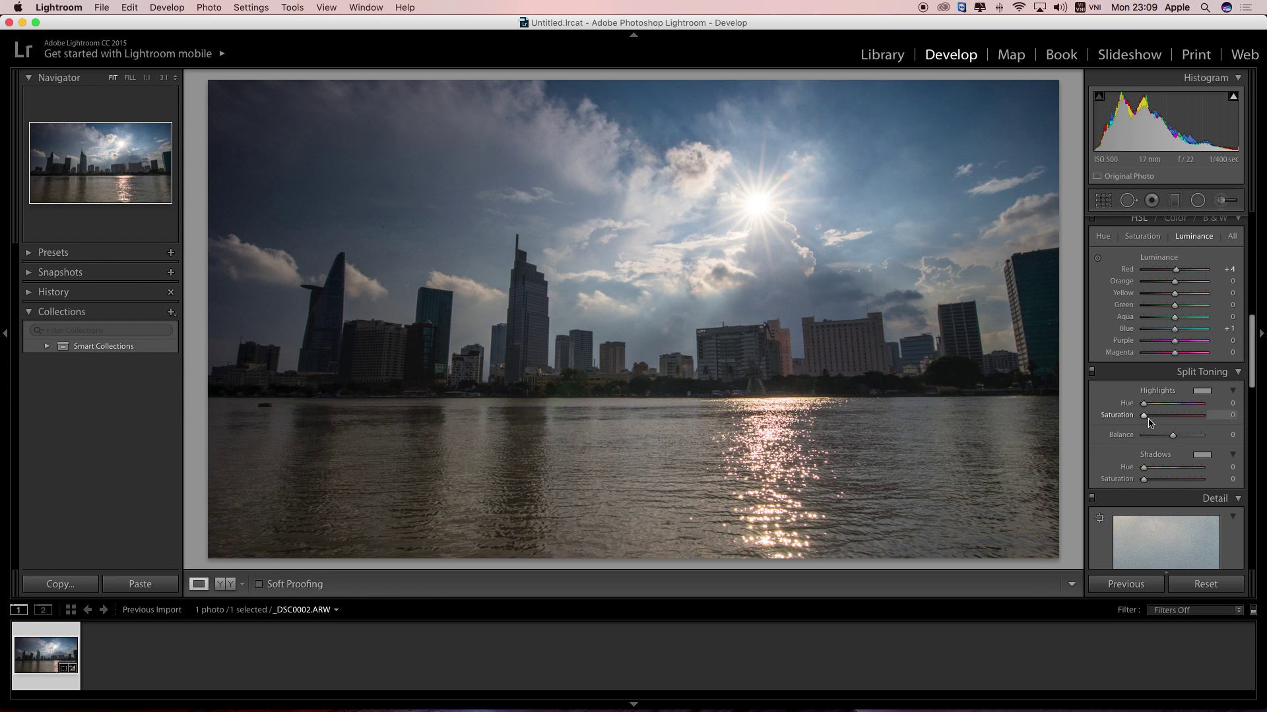
drag(1143, 417, 1164, 420)
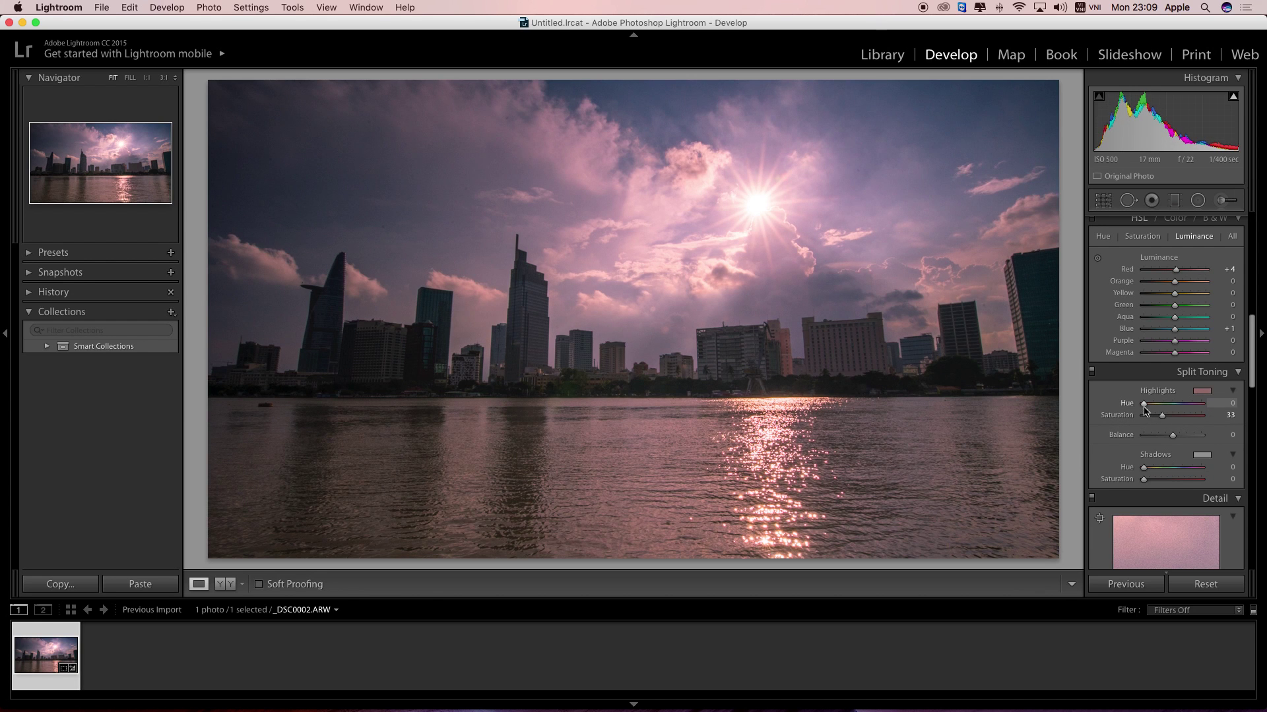
click(1140, 404)
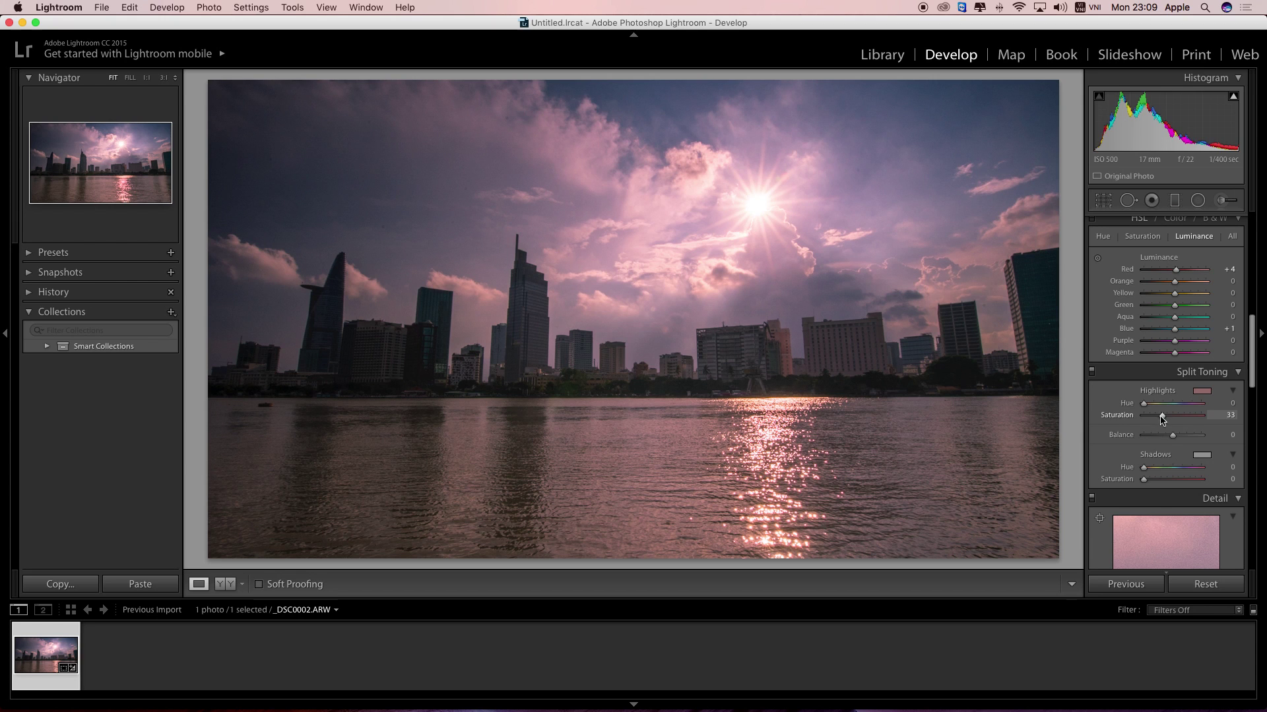
double_click(1125, 416)
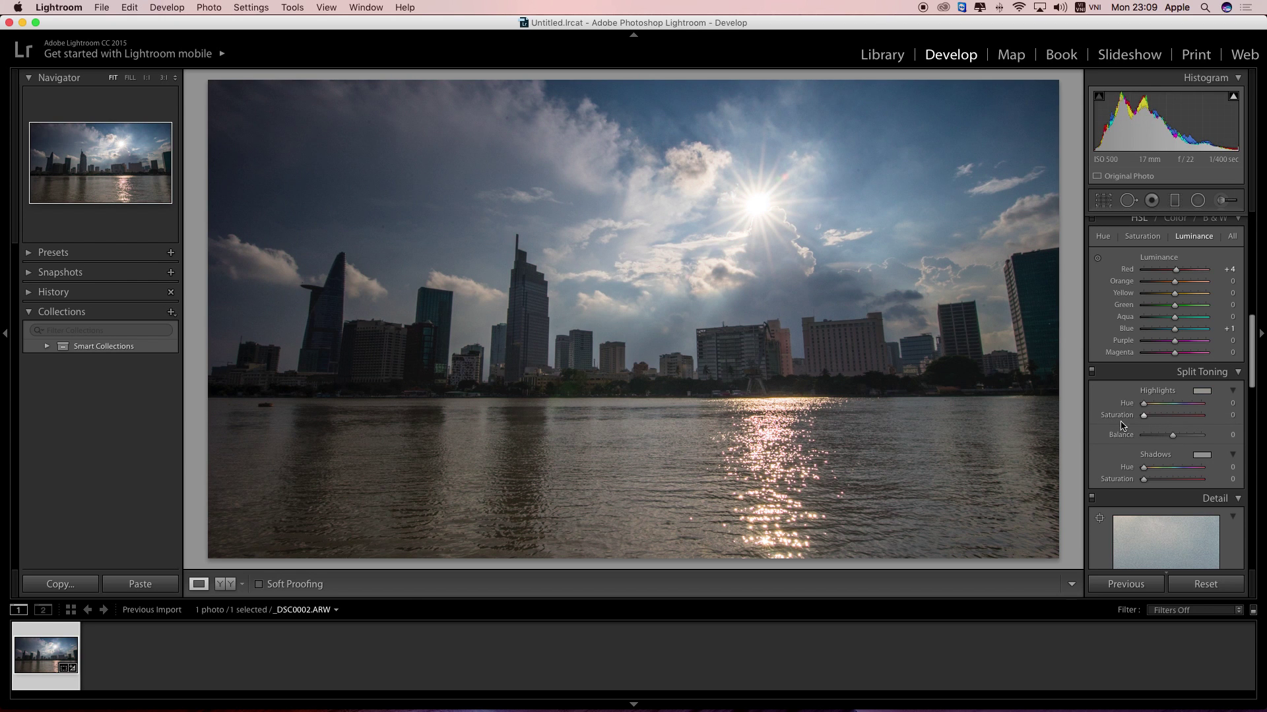
drag(1143, 404, 1203, 409)
double_click(1129, 403)
mouse_move(1144, 415)
mouse_down()
mouse_move(1162, 415)
mouse_move(1150, 405)
mouse_move(1199, 413)
mouse_move(1154, 422)
mouse_up()
- Set shadow hue to 46, test Balance at both extremes, and return Balance to about 0
mouse_move(1145, 479)
mouse_down()
mouse_move(1188, 467)
mouse_move(1161, 485)
mouse_move(1098, 487)
mouse_up()
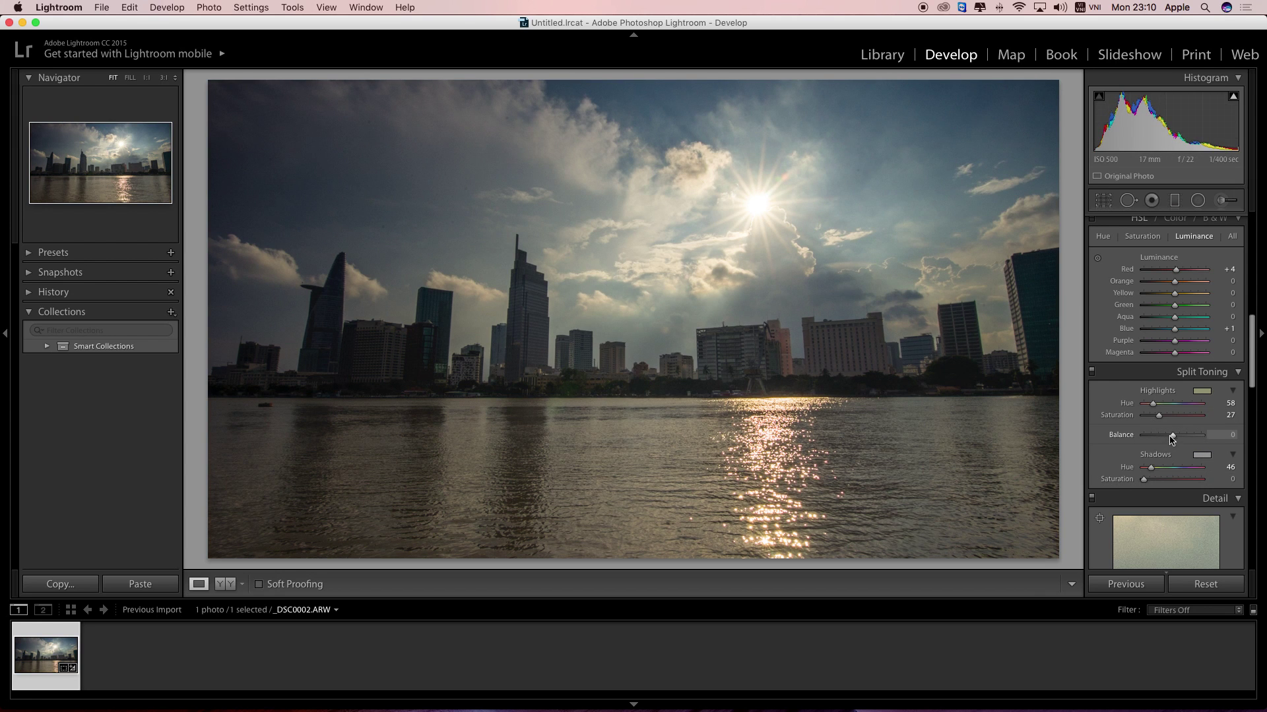
drag(1173, 435, 1208, 436)
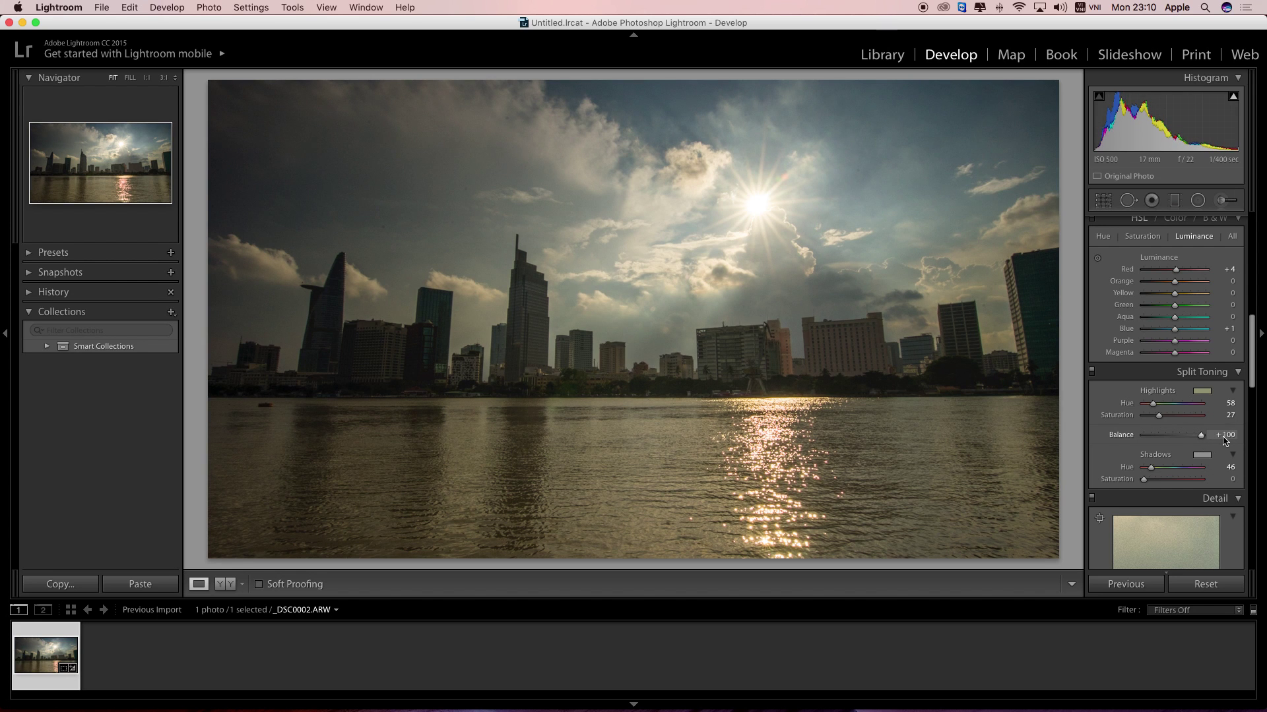
drag(1224, 438, 1103, 441)
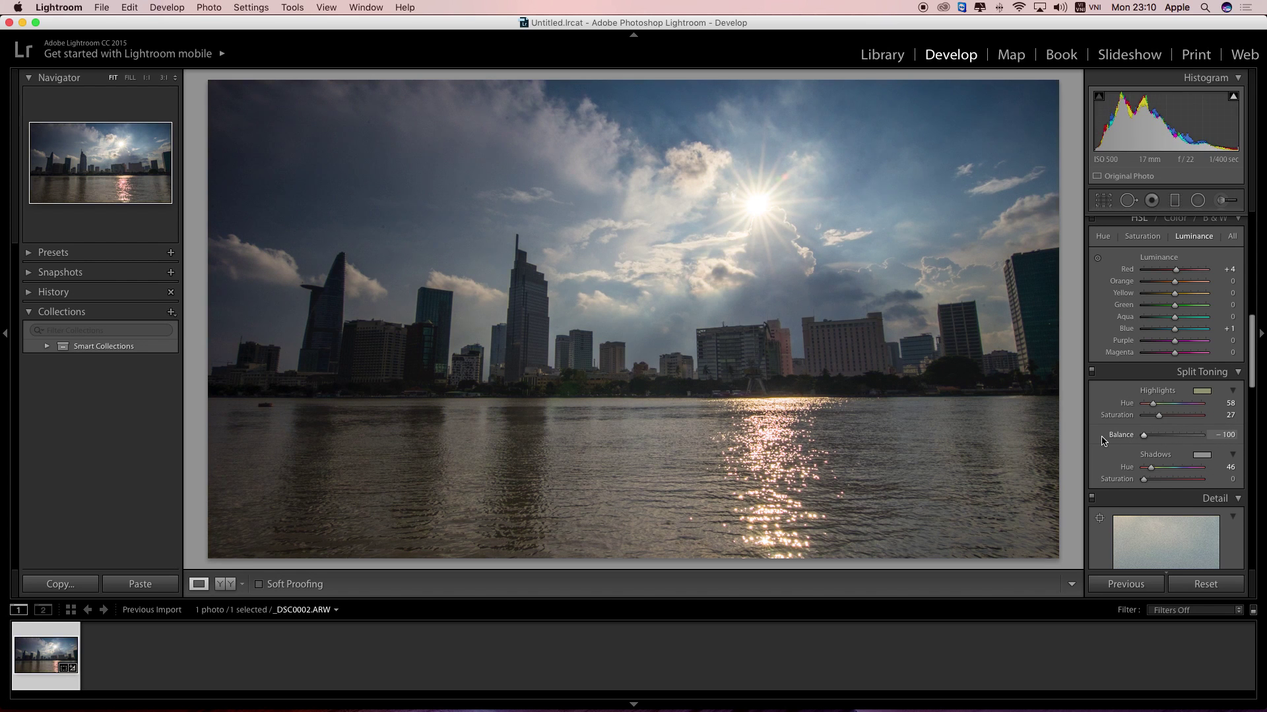
mouse_move(1161, 443)
mouse_down()
mouse_move(1245, 446)
mouse_move(1098, 470)
mouse_move(1171, 455)
mouse_up()
mouse_move(1172, 455)
mouse_down()
mouse_move(1216, 455)
mouse_move(1112, 460)
mouse_move(1171, 456)
mouse_up()
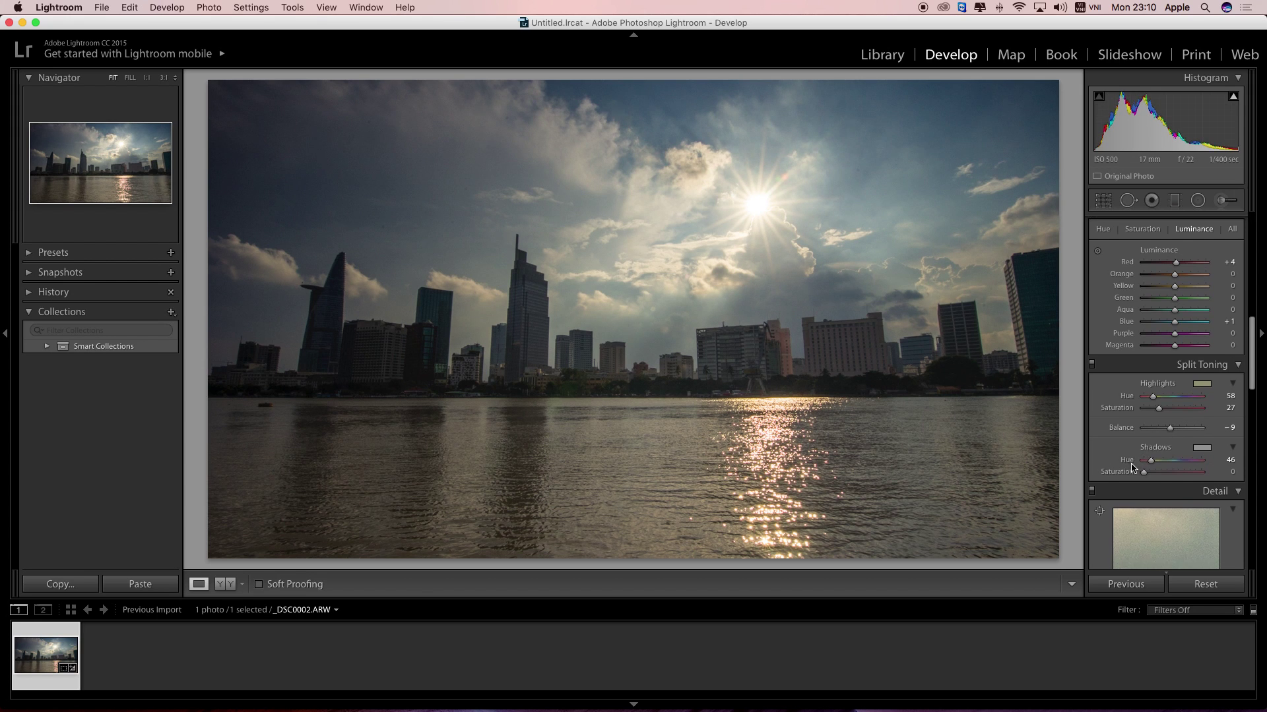
scroll(1155, 449, down, 2)
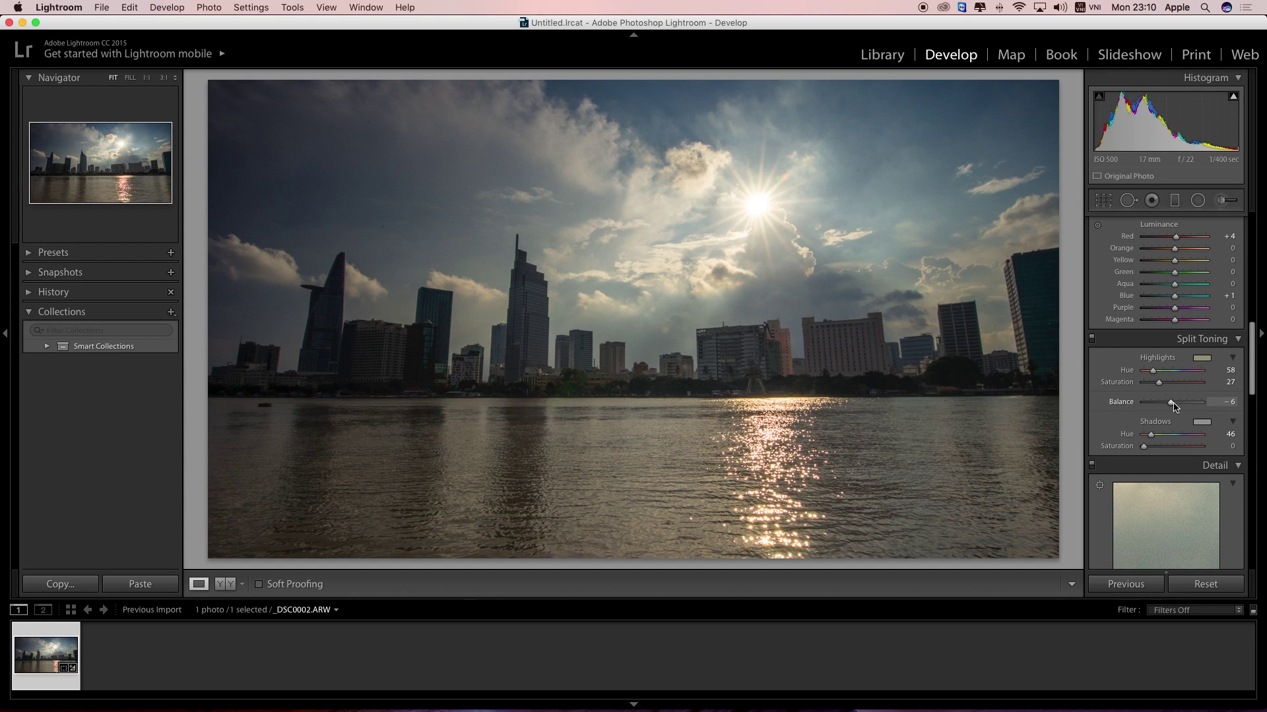
drag(1175, 407, 1177, 409)
key(Down)
- Zoom 1:1 on the buildings and crane and tune the sharpening amount to 73
scroll(1114, 464, down, 3)
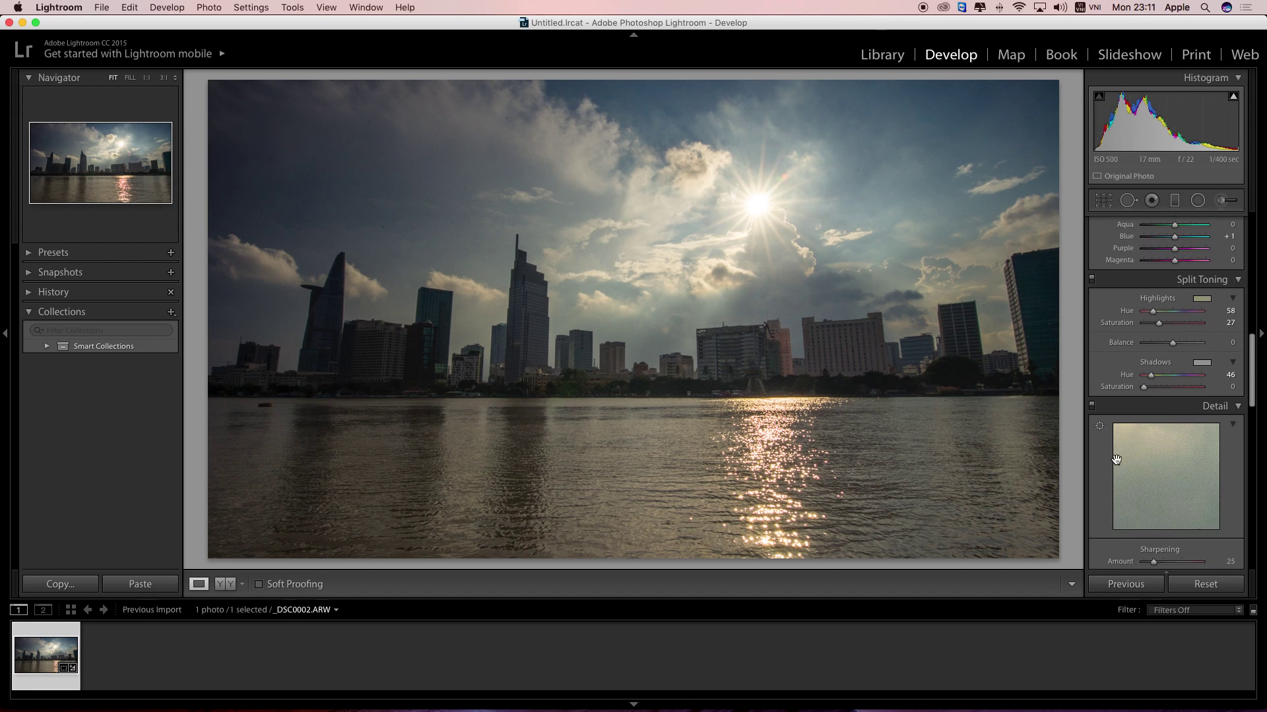
scroll(1113, 463, down, 2)
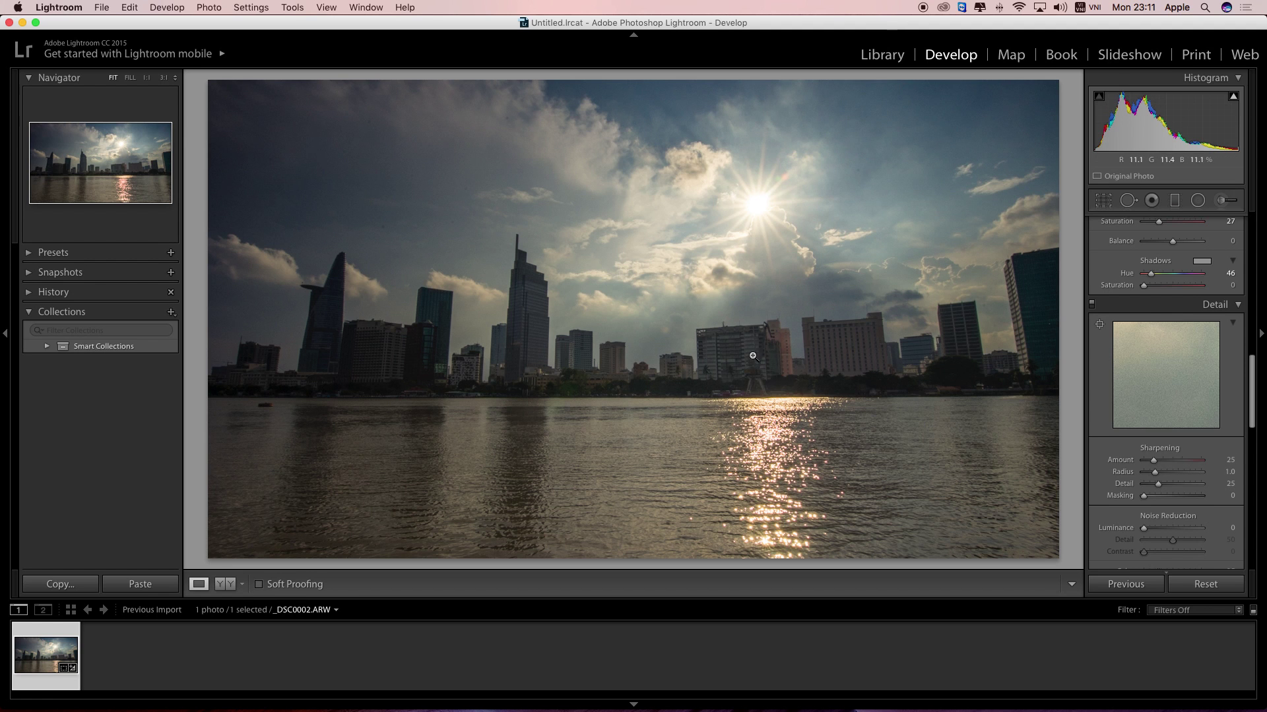
click(806, 396)
drag(1024, 389, 775, 359)
drag(1153, 460, 1201, 462)
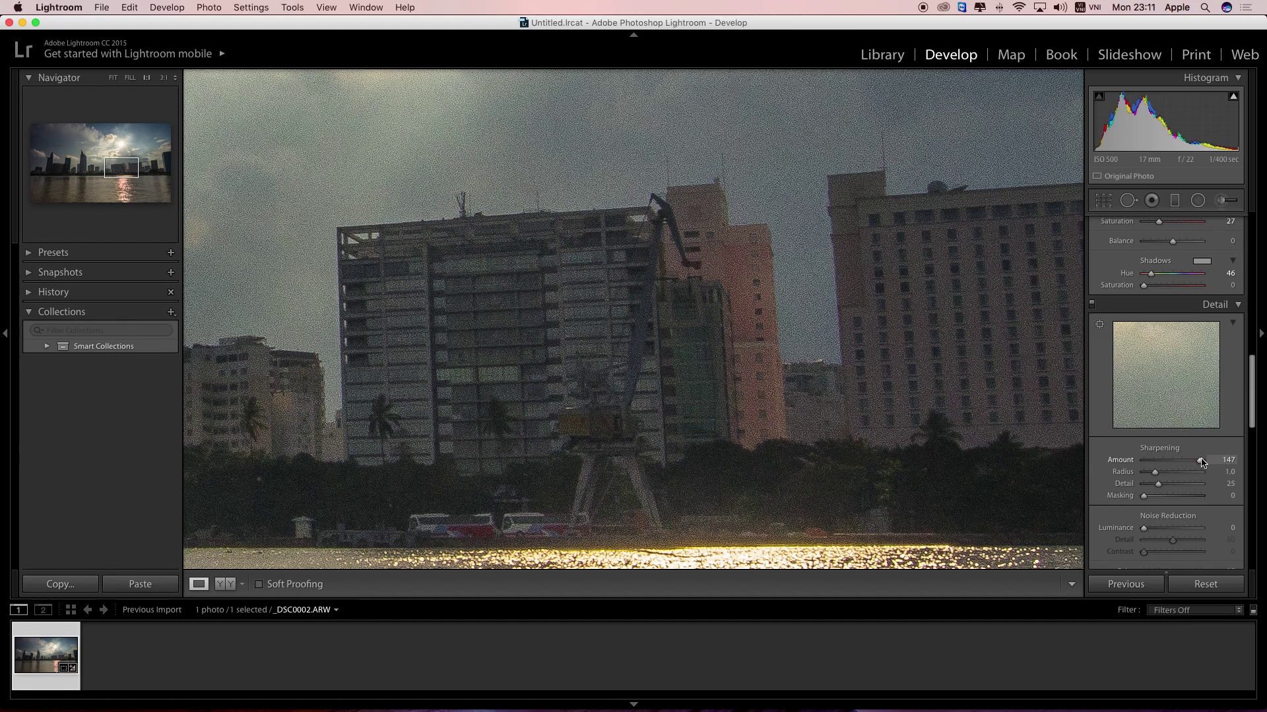
drag(1201, 462, 1168, 470)
drag(1168, 471, 1172, 471)
drag(1172, 464, 1176, 464)
drag(1175, 464, 1174, 465)
- Try edge masking on the sharpening, then leave Masking at 0
drag(1143, 496, 1181, 497)
double_click(1178, 496)
mouse_move(1143, 495)
mouse_down()
mouse_move(1189, 504)
mouse_move(1178, 506)
mouse_up()
drag(1177, 496, 1176, 500)
drag(1175, 500, 1123, 501)
- Lower sharpening, then dial in luminance noise reduction with contrast 24
click(1149, 461)
scroll(1138, 488, down, 2)
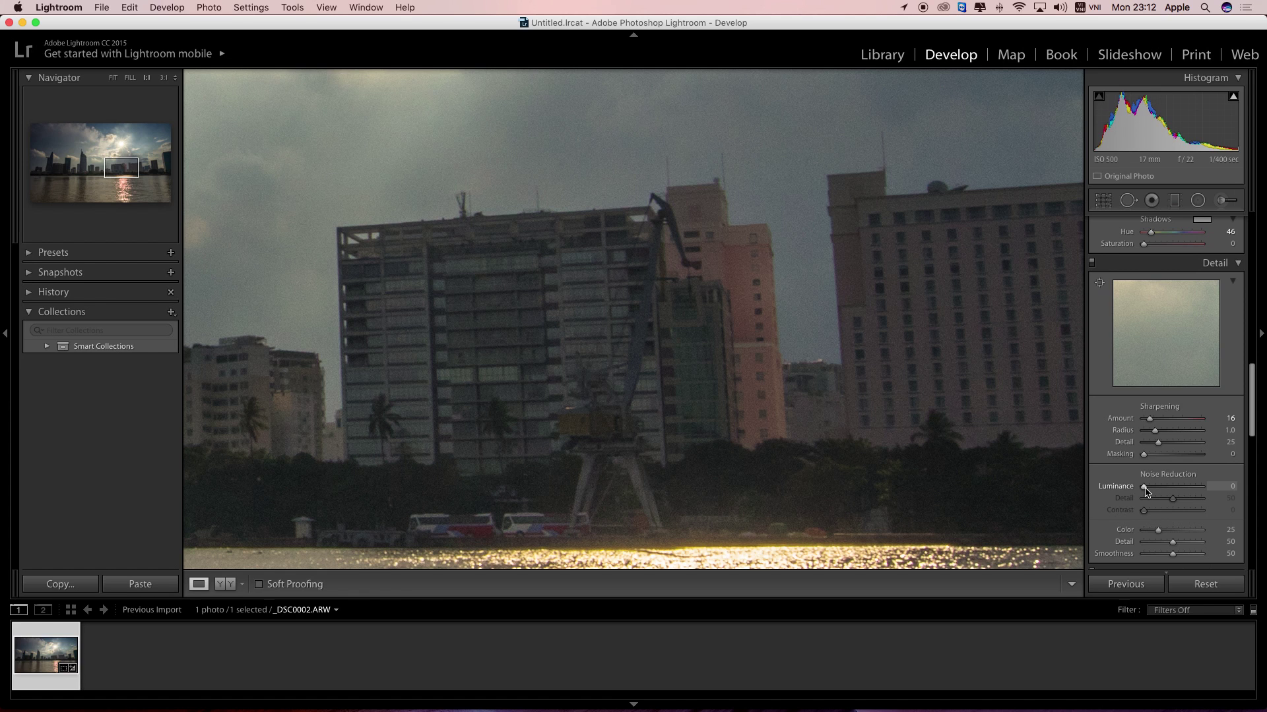
drag(1146, 491, 1176, 492)
drag(1176, 490, 1159, 493)
drag(1159, 493, 1158, 494)
click(1158, 510)
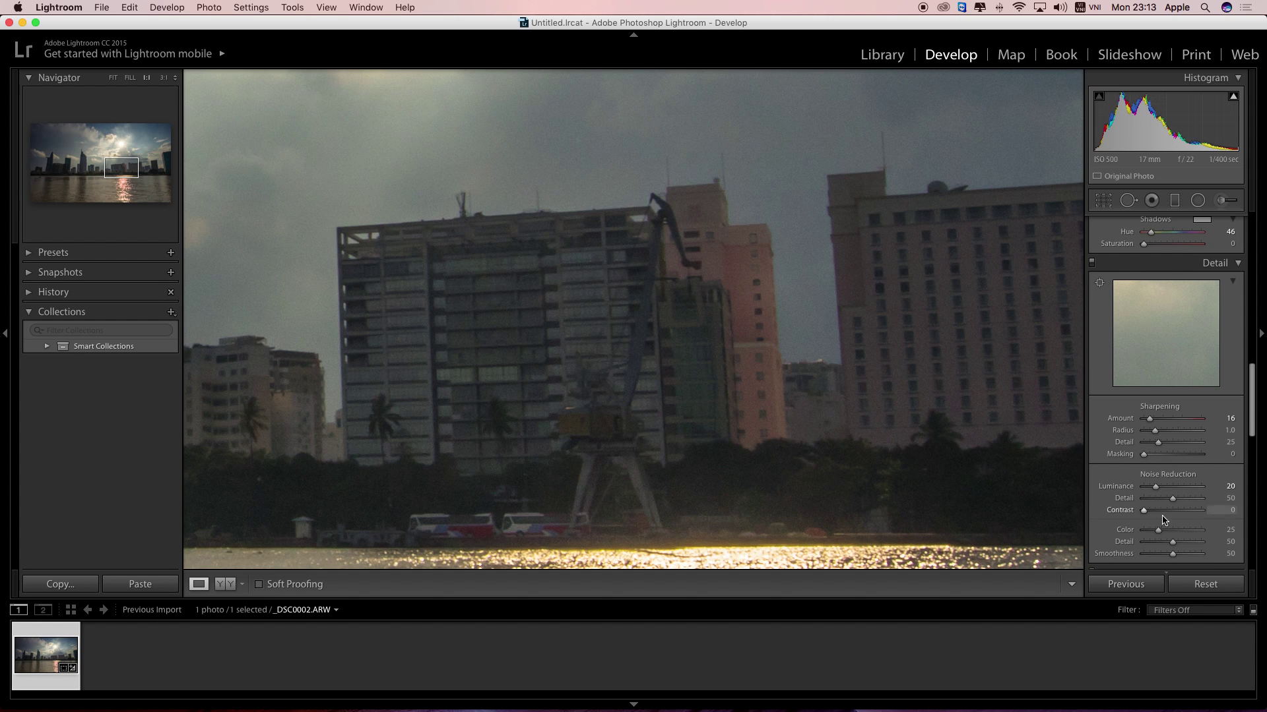
- Settle sharpening at 57, luminance noise reduction at 37 and color noise reduction at 54
drag(1149, 419, 1176, 429)
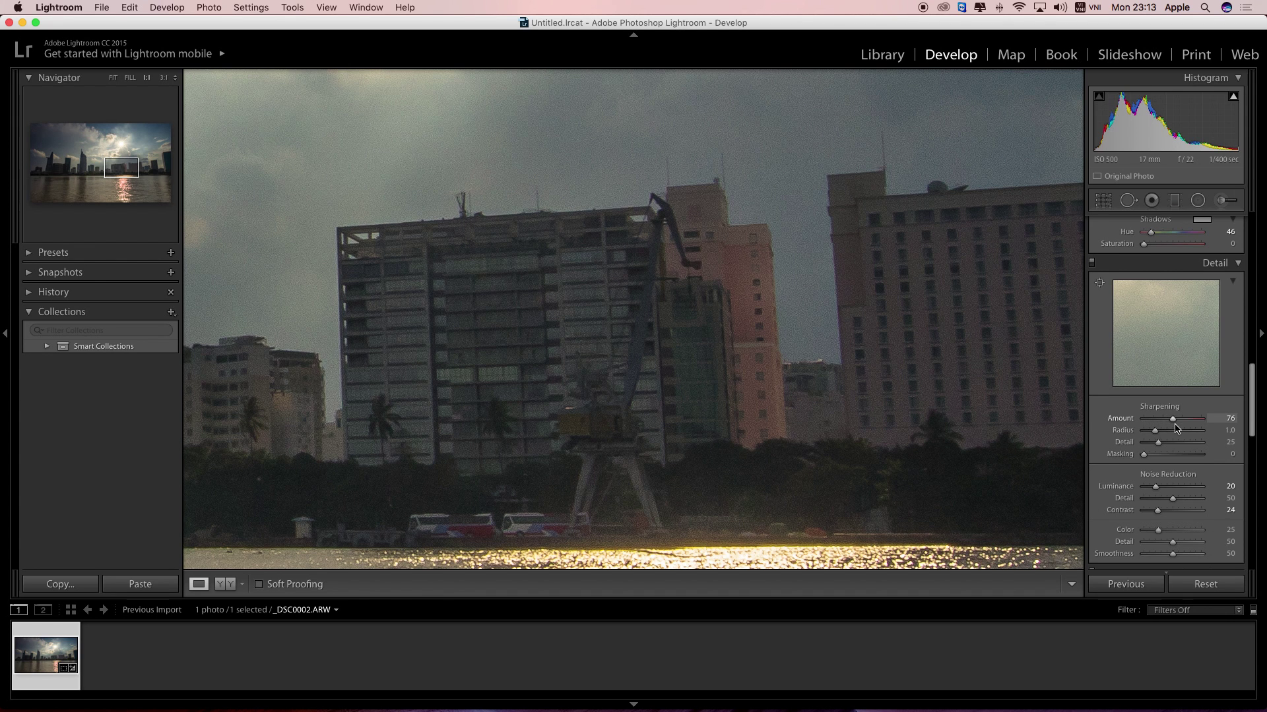
drag(1176, 428, 1168, 428)
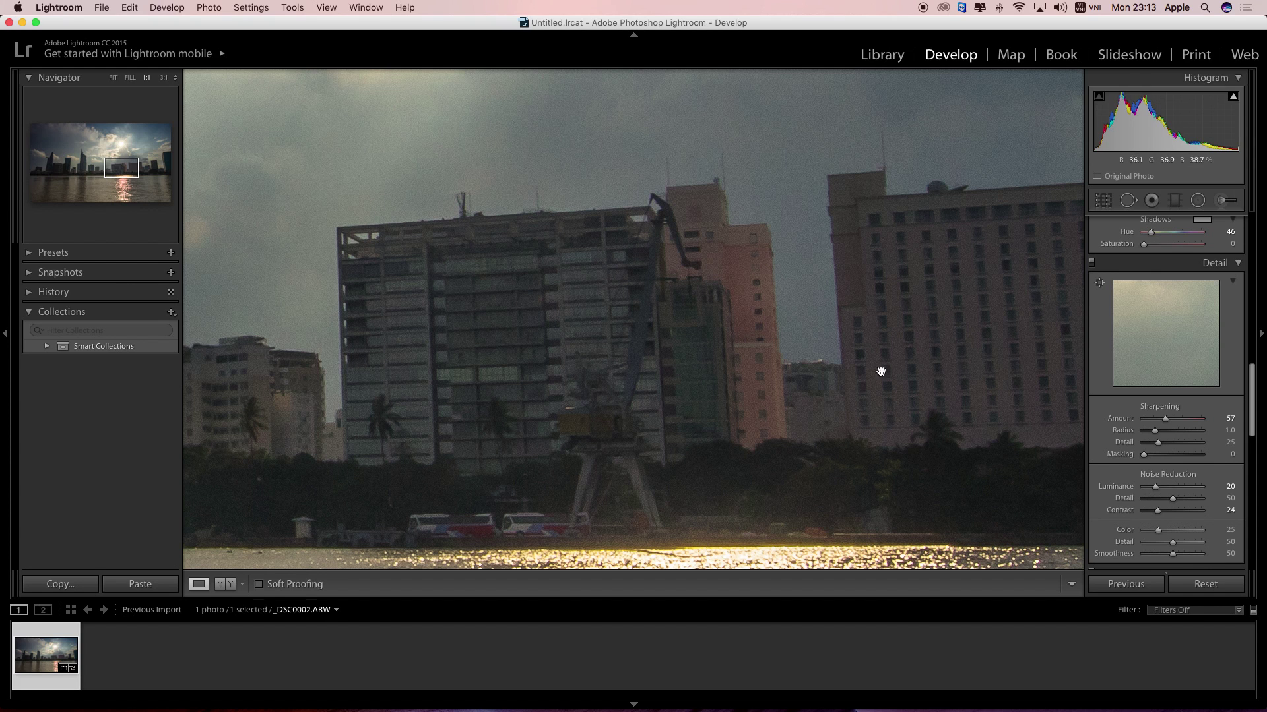
drag(1155, 487, 1165, 489)
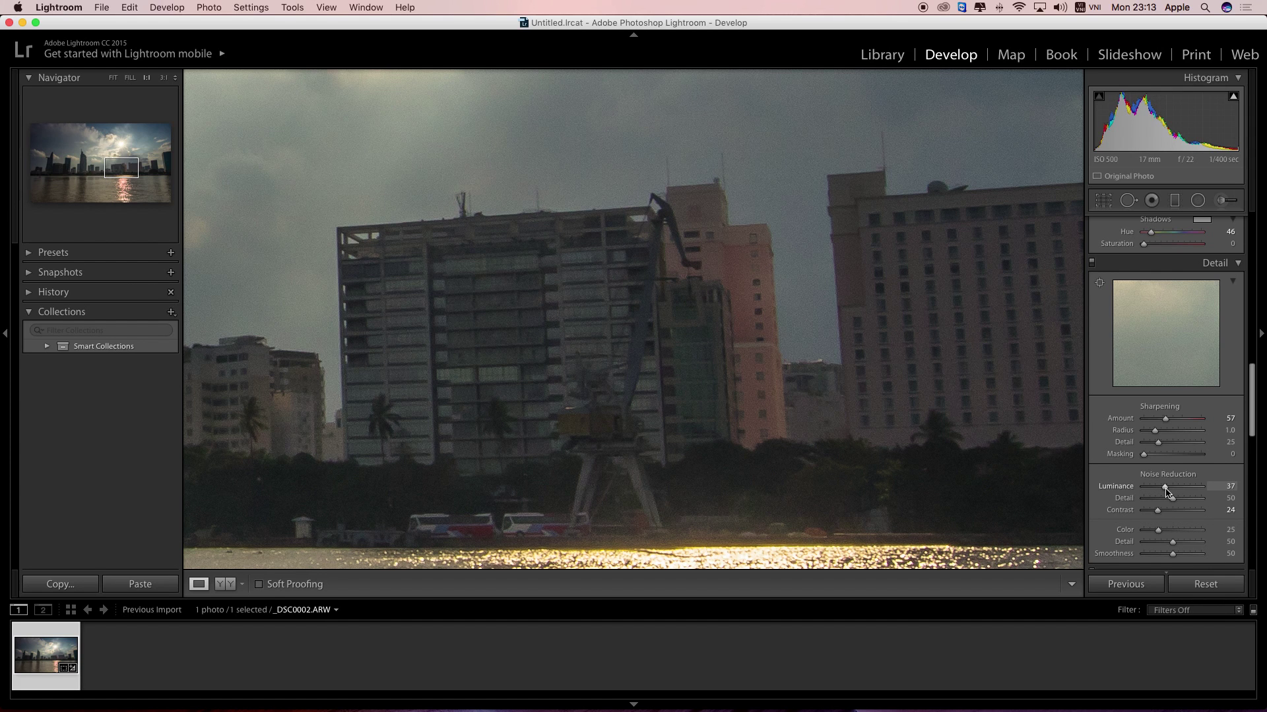
scroll(1164, 491, down, 3)
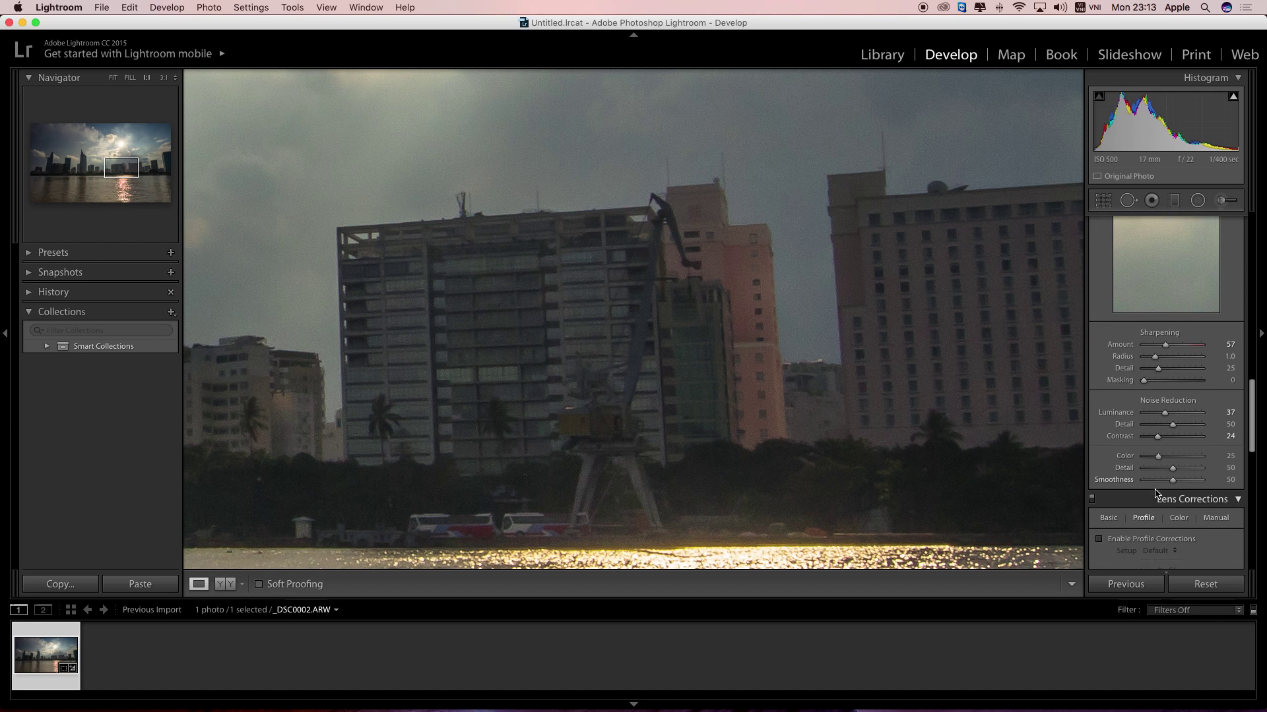
scroll(1156, 492, down, 2)
drag(1158, 418, 1175, 423)
scroll(1114, 540, down, 2)
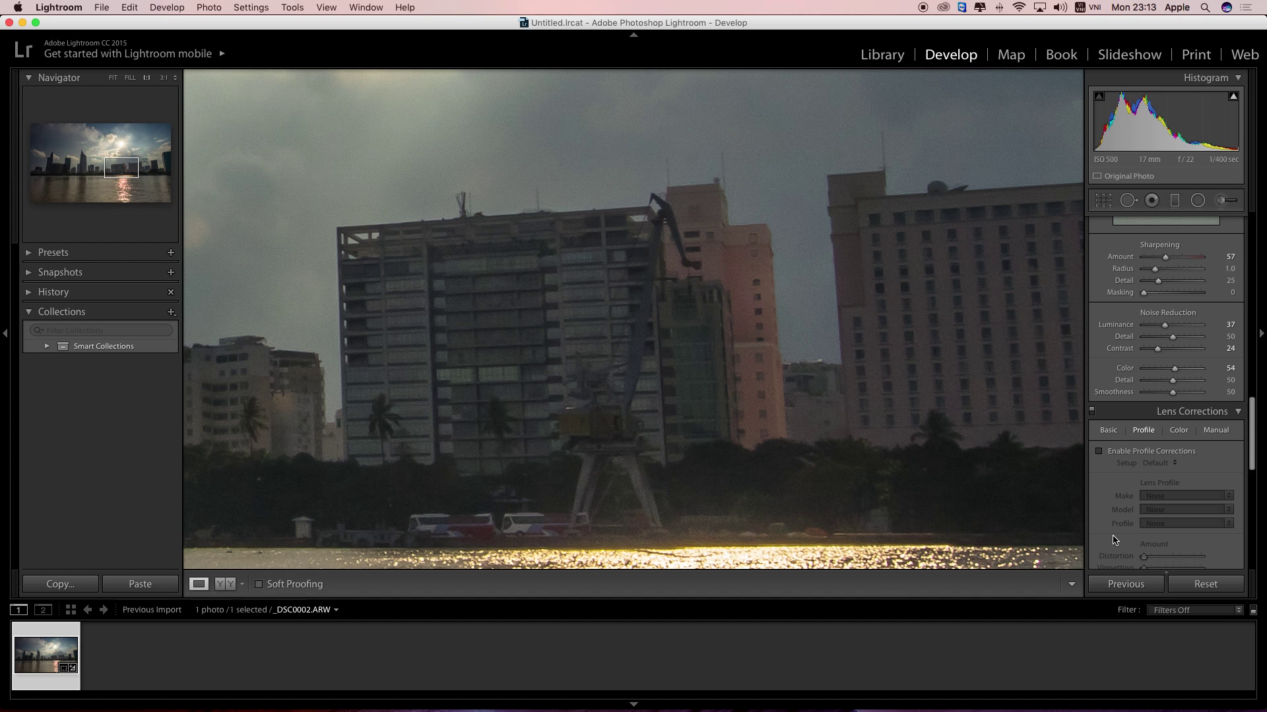
scroll(1113, 539, down, 3)
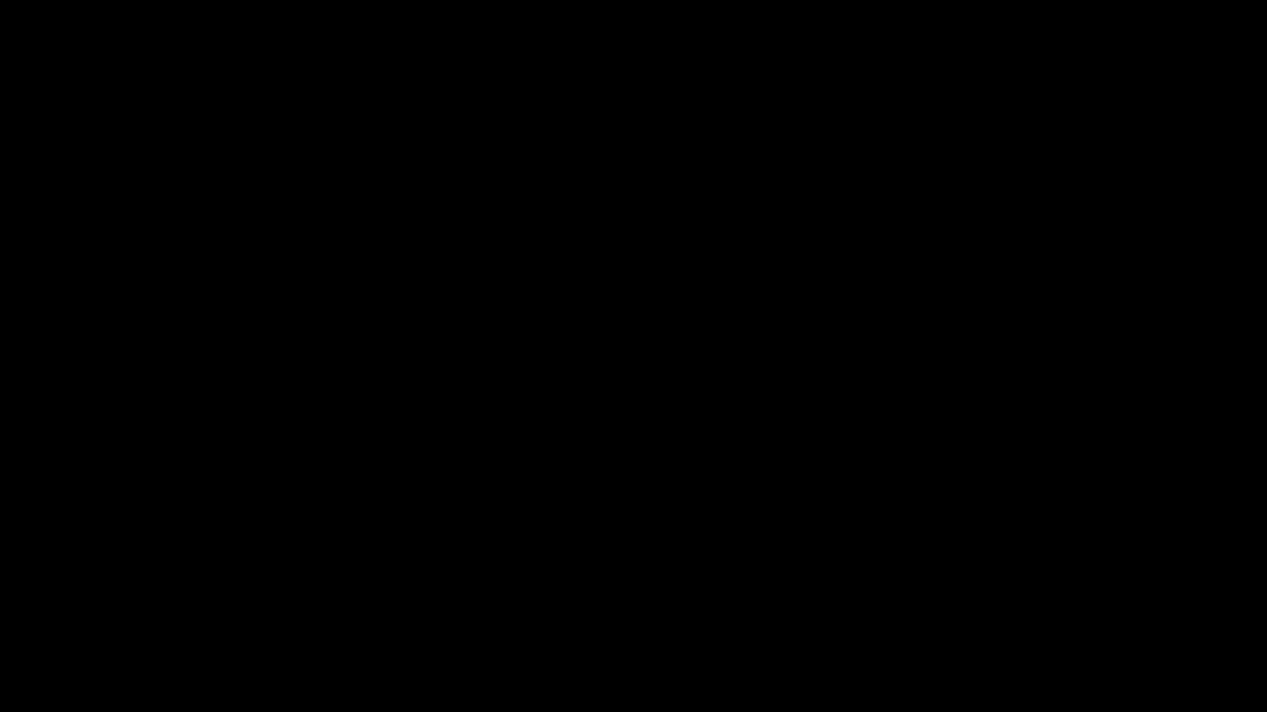